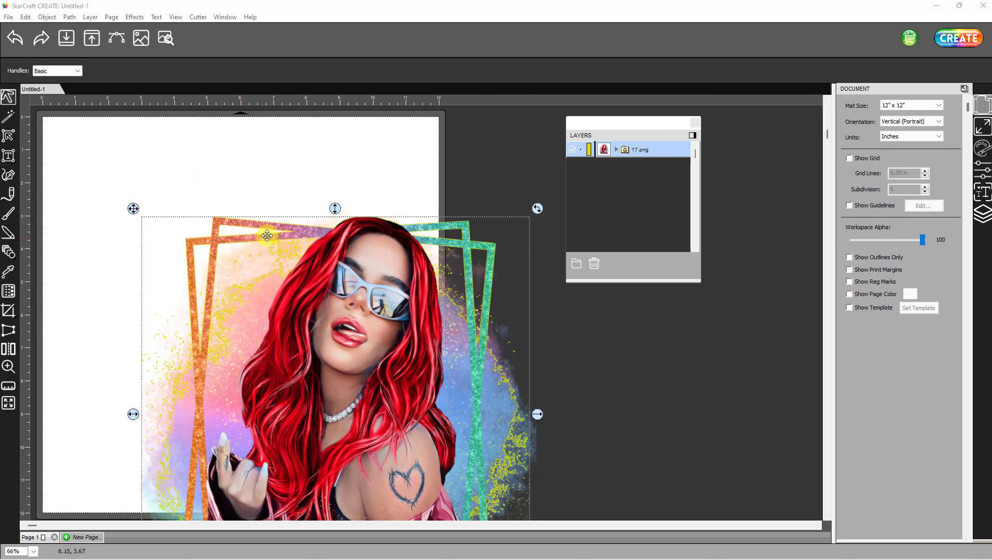
Resize the 17.png artwork proportionally to 8 in wide and place it at about X 1.0, Y 0.65 in on the page.
{"action": "left_click_drag", "start_coordinate": [266, 251], "coordinate": [197, 164]}
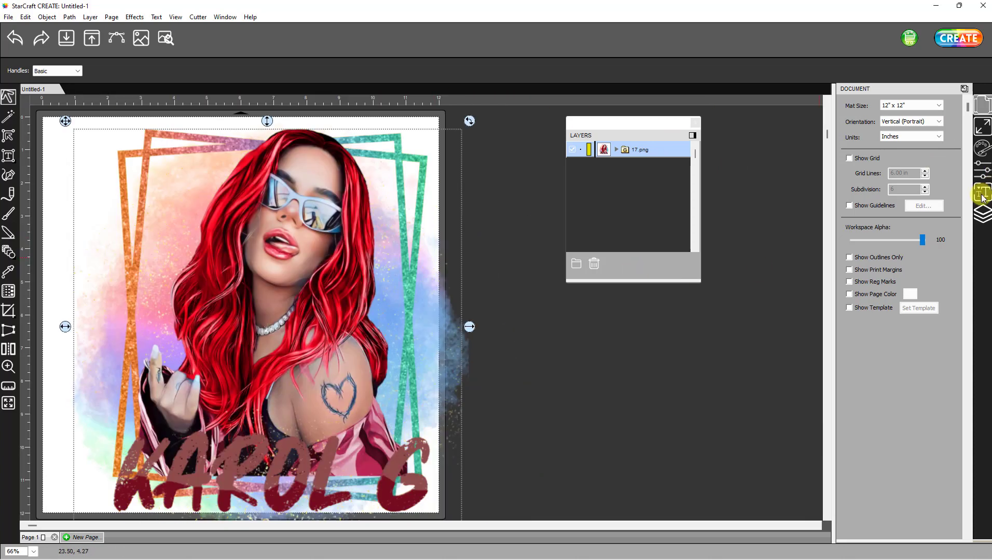
{"action": "left_click", "coordinate": [982, 127]}
{"action": "double_click", "coordinate": [882, 190]}
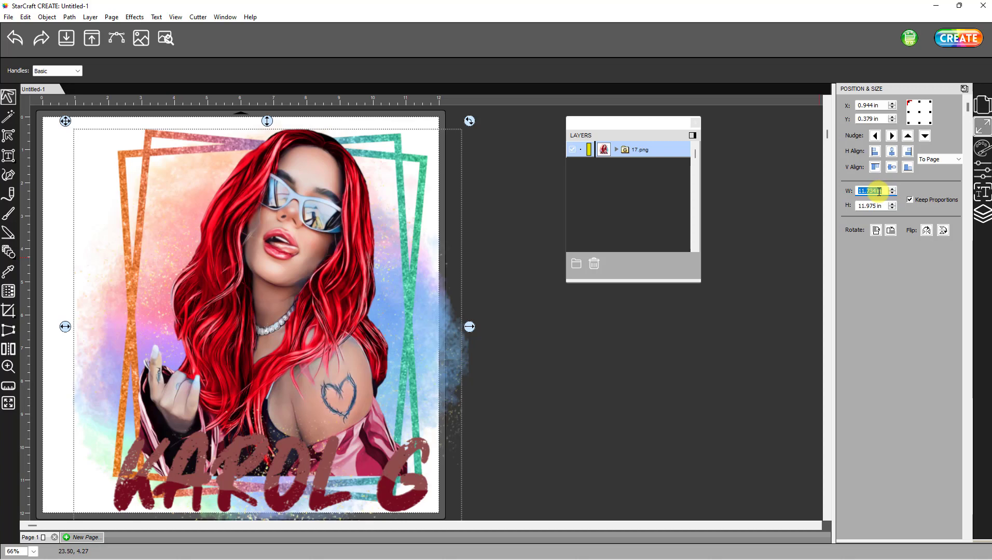
{"action": "type", "text": "8"}
{"action": "key", "text": "Tab"}
{"action": "left_click_drag", "start_coordinate": [244, 206], "coordinate": [246, 214]}
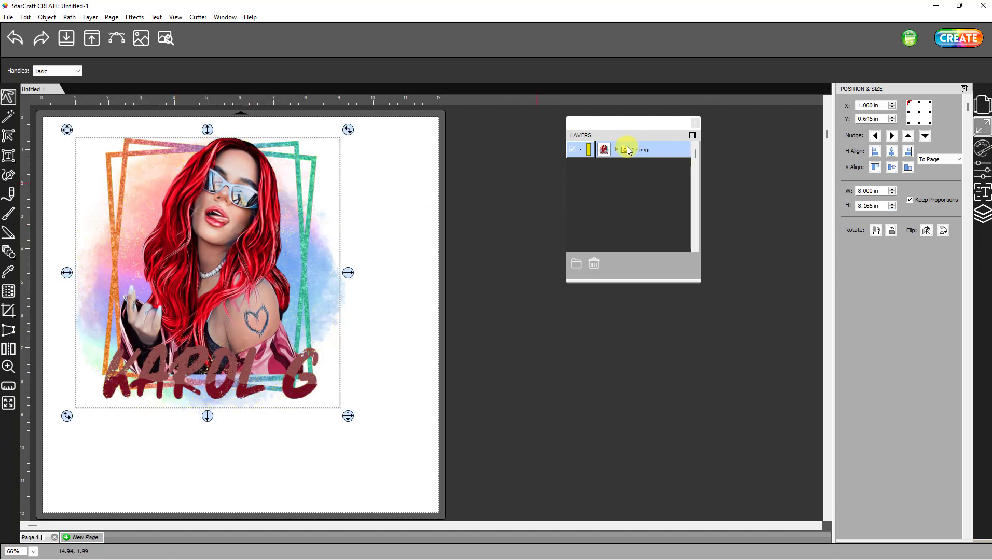
Expand the 17.png layer group and examine its Cut layer with the Print layer temporarily hidden.
{"action": "left_click_drag", "start_coordinate": [618, 126], "coordinate": [435, 109]}
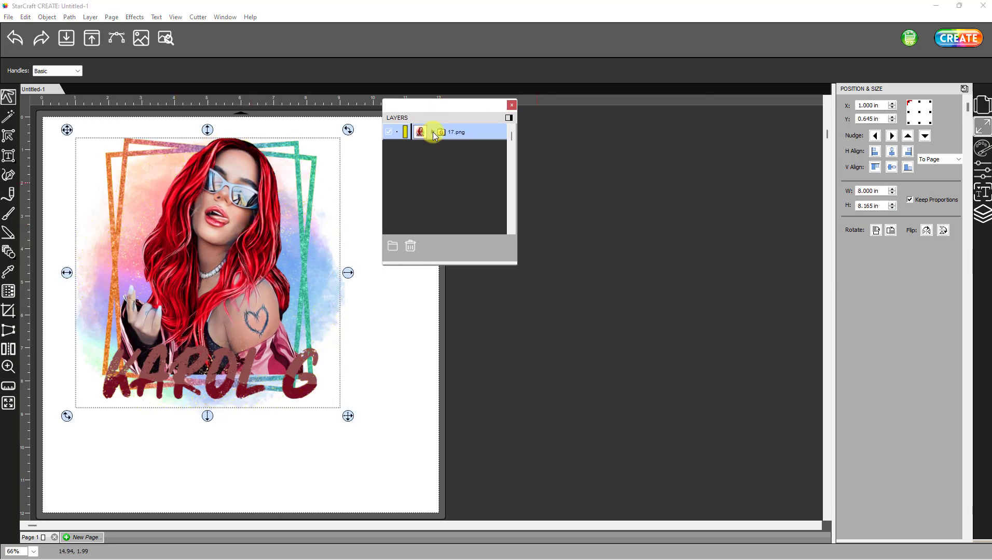
{"action": "left_click", "coordinate": [433, 132]}
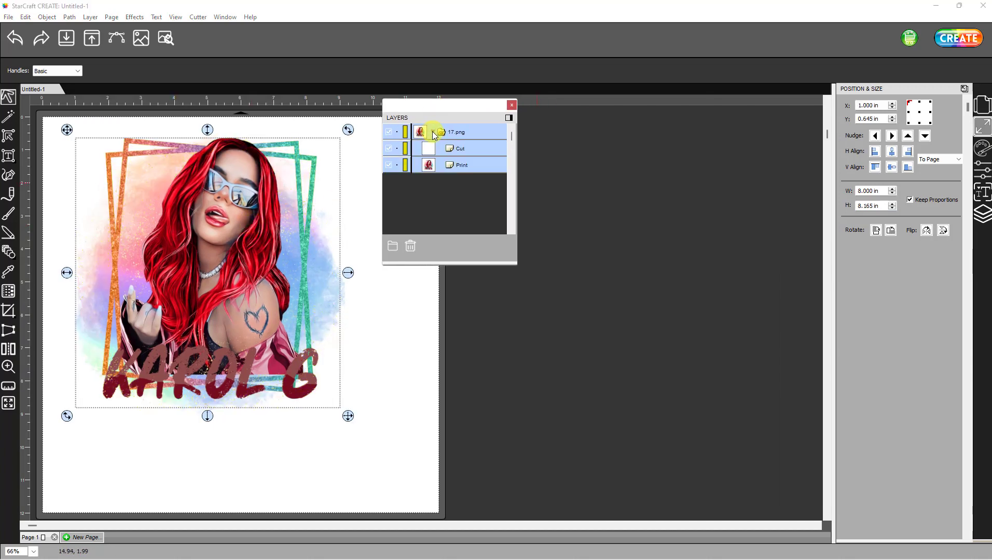
{"action": "left_click", "coordinate": [389, 165]}
{"action": "left_click", "coordinate": [462, 149]}
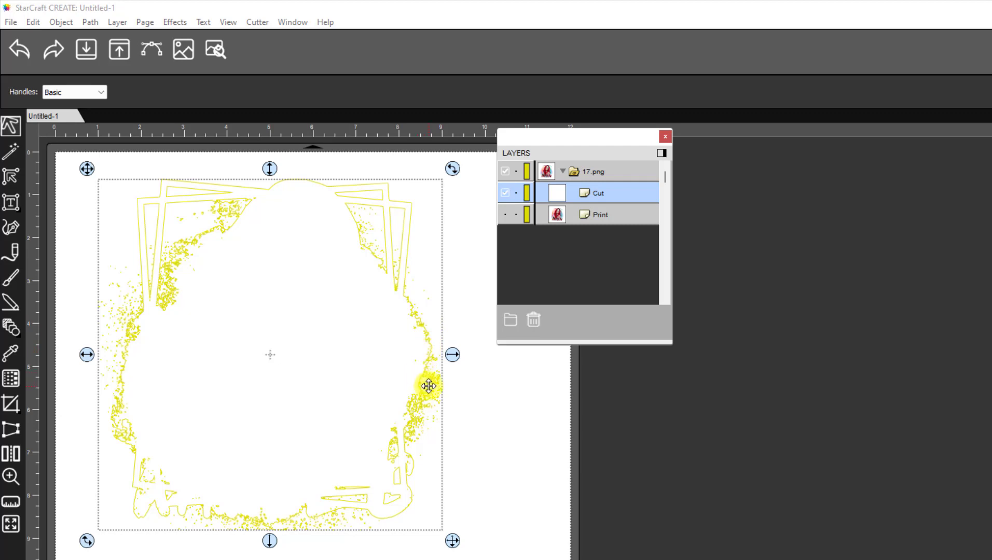
{"action": "left_click", "coordinate": [506, 220]}
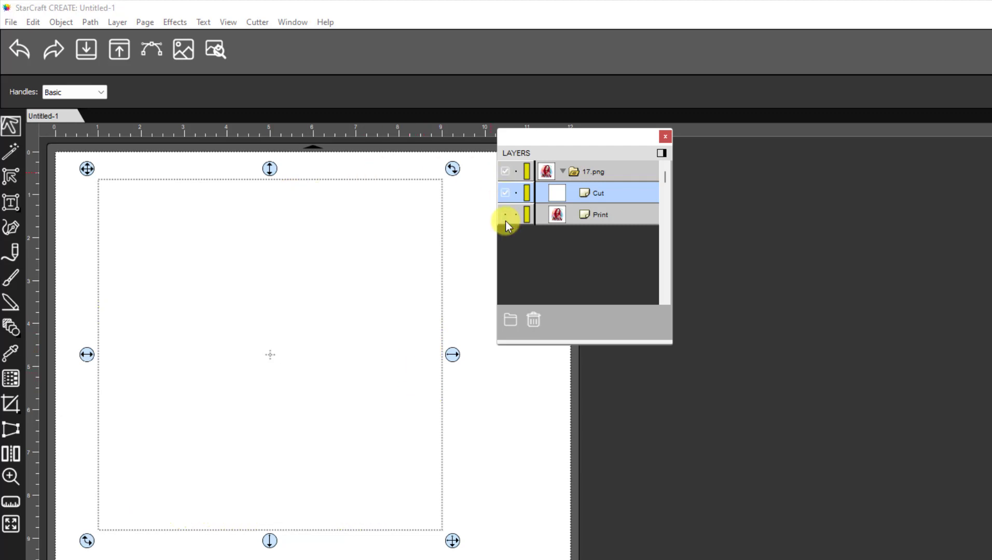
{"action": "left_click", "coordinate": [505, 215]}
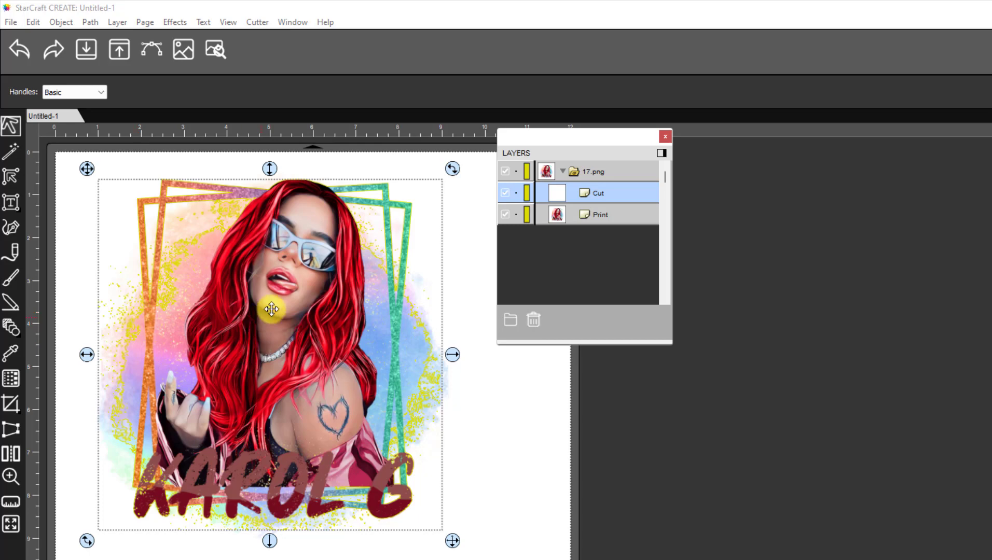
{"action": "left_click", "coordinate": [542, 387]}
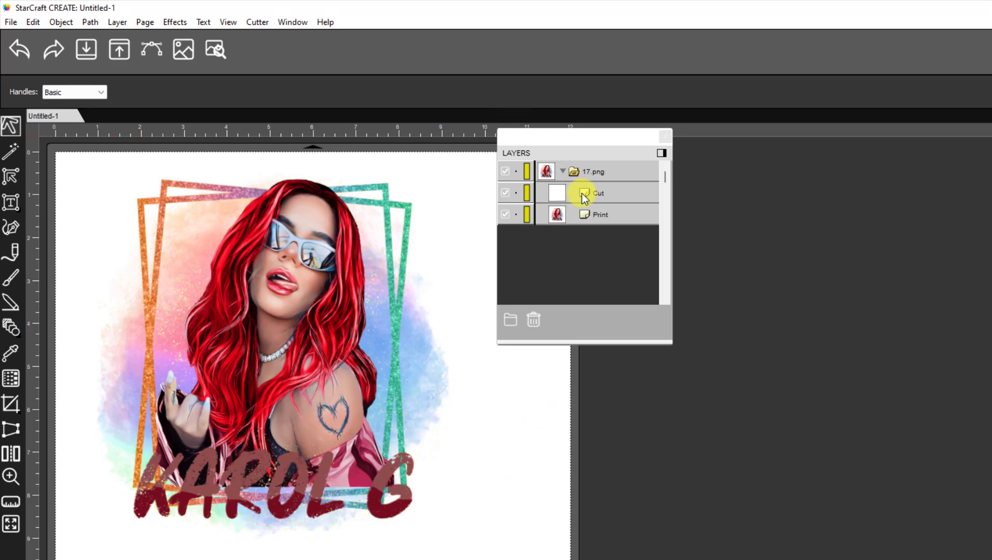
Ungroup the 17.png artwork into separate Cut and Print layers.
{"action": "left_click", "coordinate": [582, 172]}
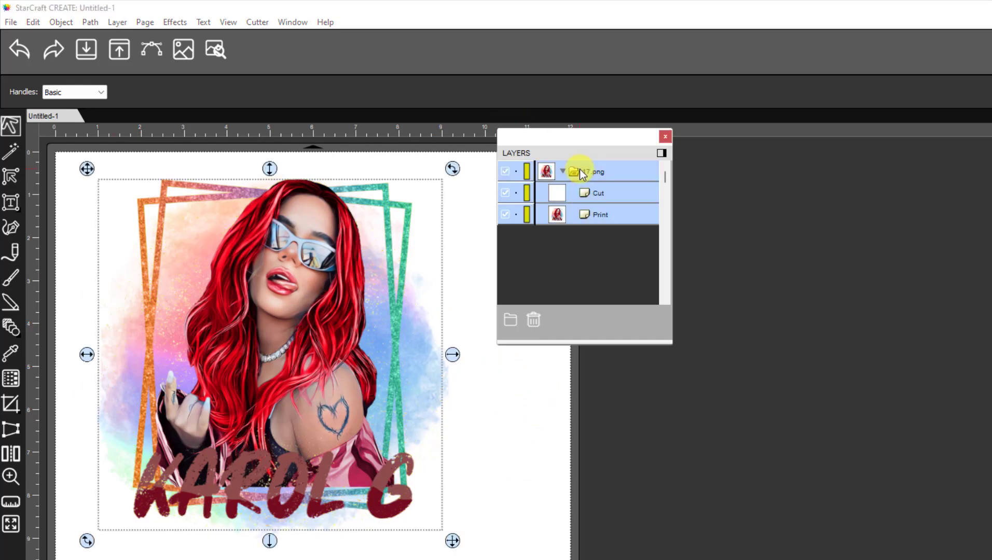
{"action": "right_click", "coordinate": [506, 365]}
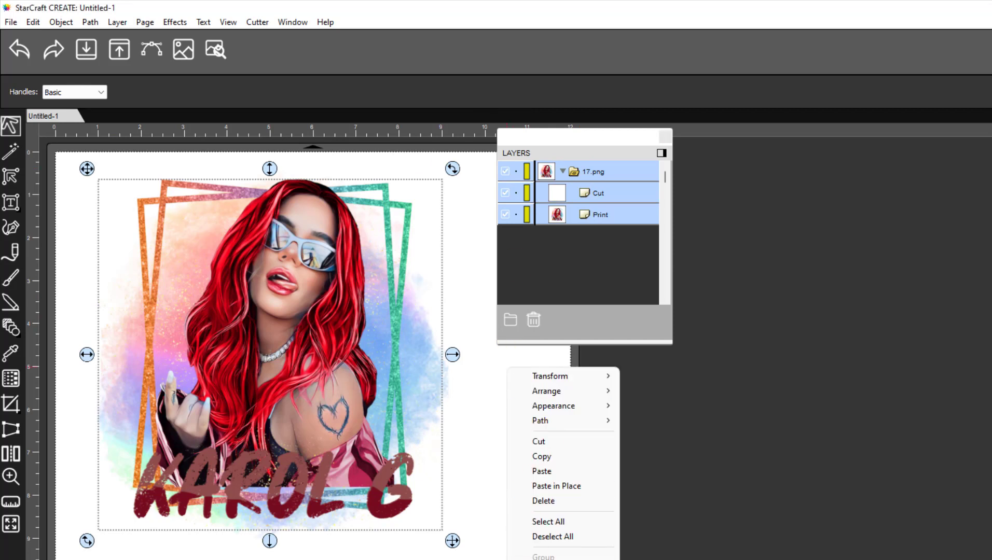
{"action": "left_click", "coordinate": [546, 559]}
Delete the Cut layer, leaving only the Print layer.
{"action": "left_click", "coordinate": [576, 171]}
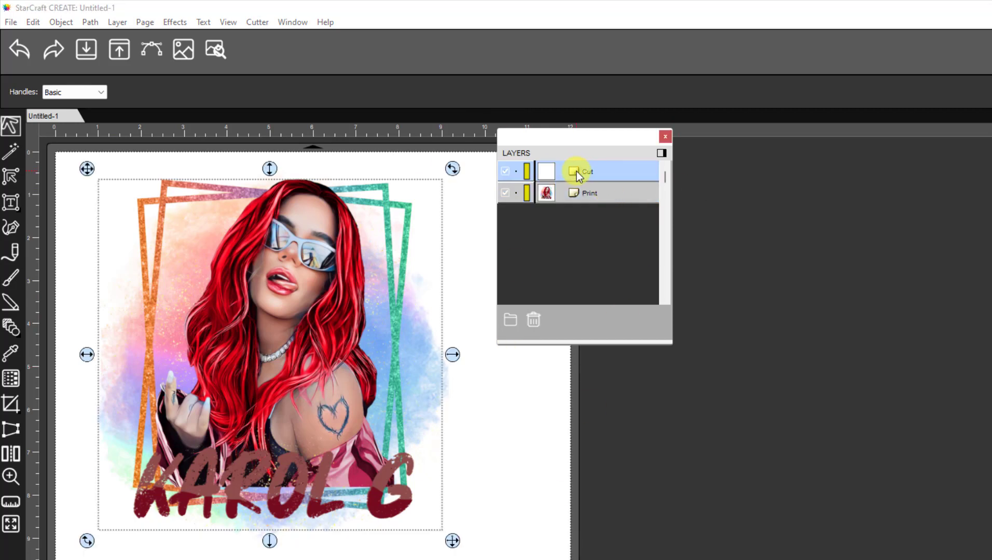
{"action": "left_click", "coordinate": [504, 175]}
{"action": "left_click", "coordinate": [504, 175]}
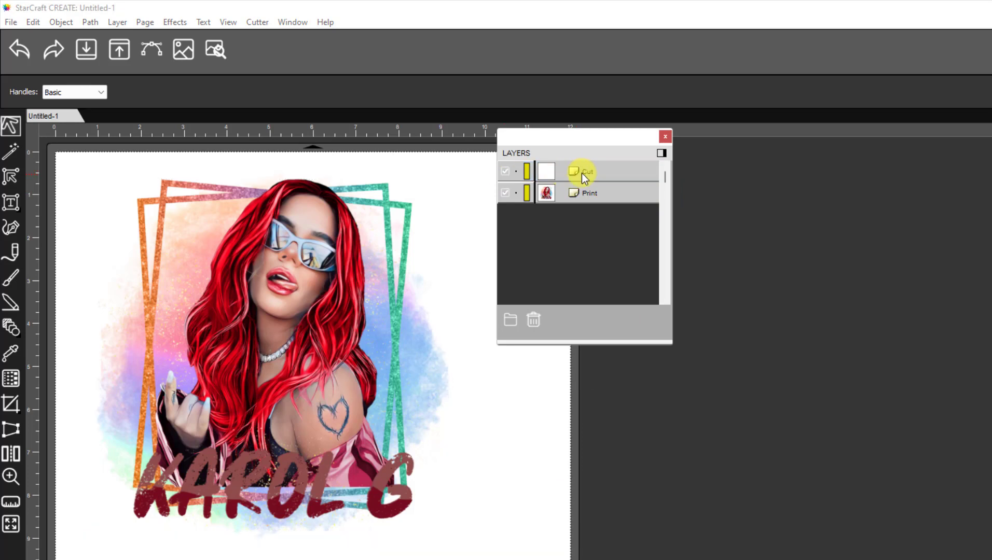
{"action": "left_click", "coordinate": [581, 173]}
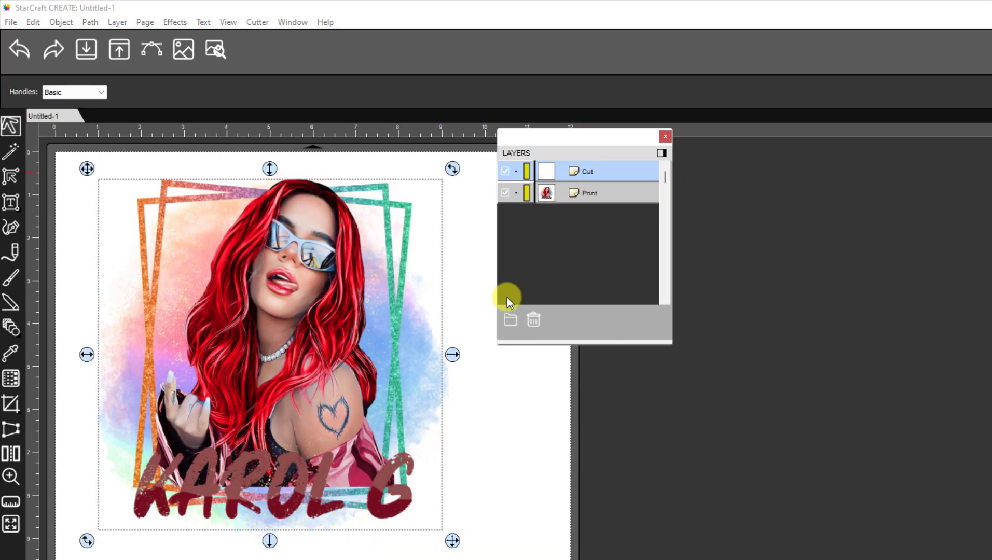
{"action": "left_click", "coordinate": [537, 321]}
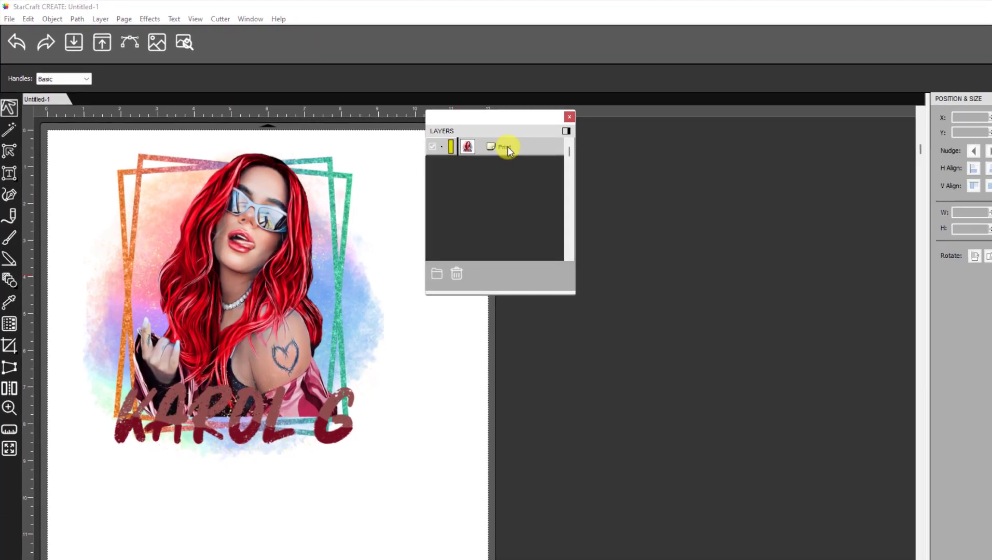
Start Trace Image on the Print layer, enlarge the dialog, and preview the trace with the source image almost fully faded.
{"action": "left_click", "coordinate": [588, 170]}
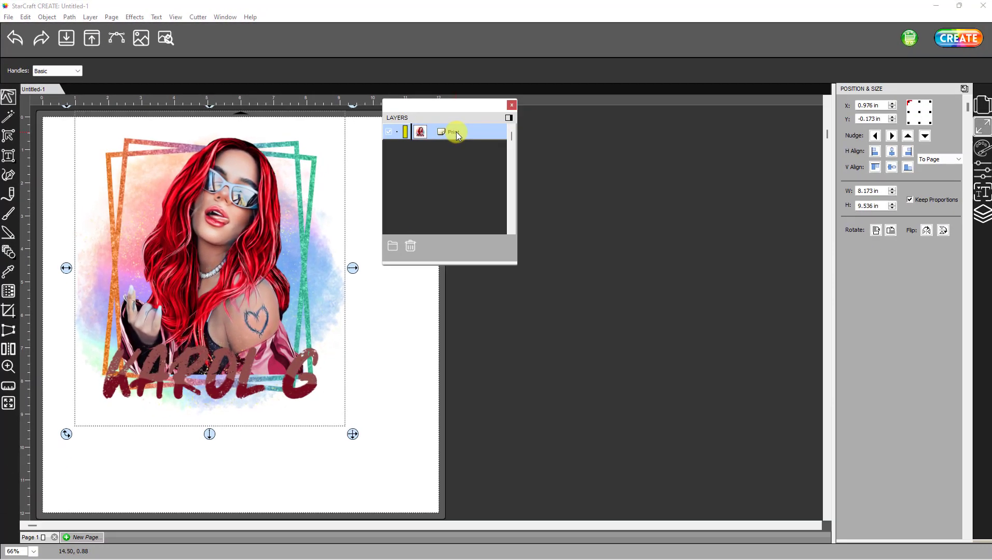
{"action": "left_click", "coordinate": [116, 39]}
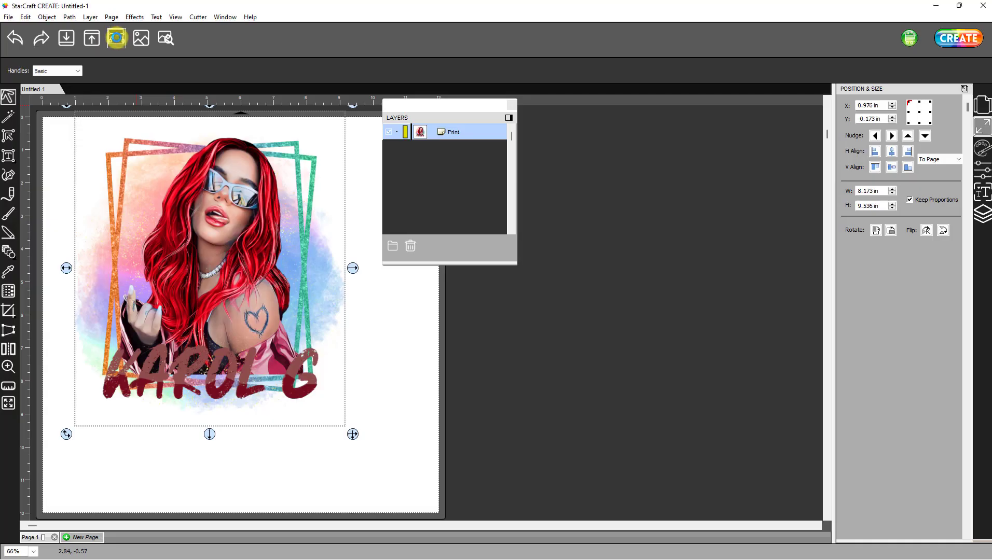
{"action": "left_click", "coordinate": [118, 40]}
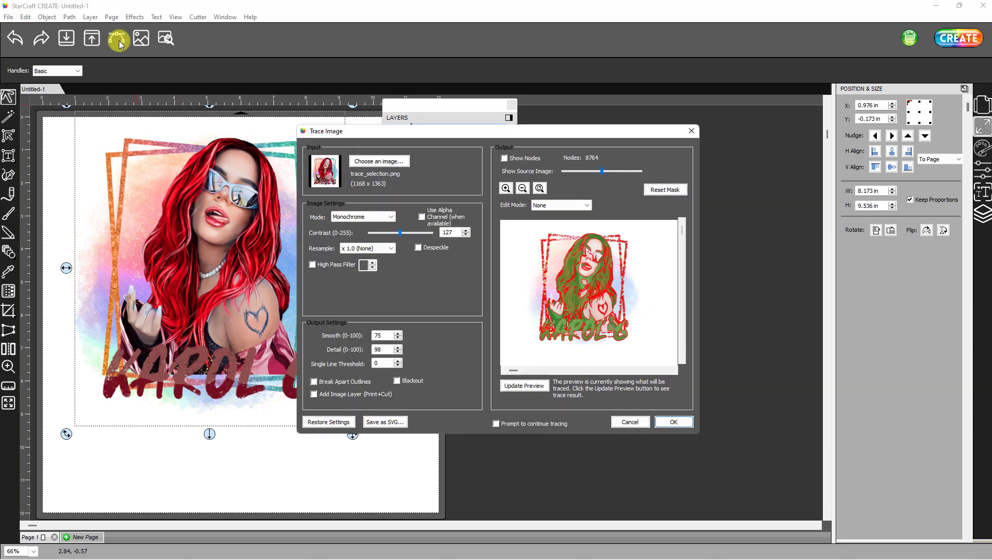
{"action": "left_click_drag", "start_coordinate": [432, 131], "coordinate": [205, 16]}
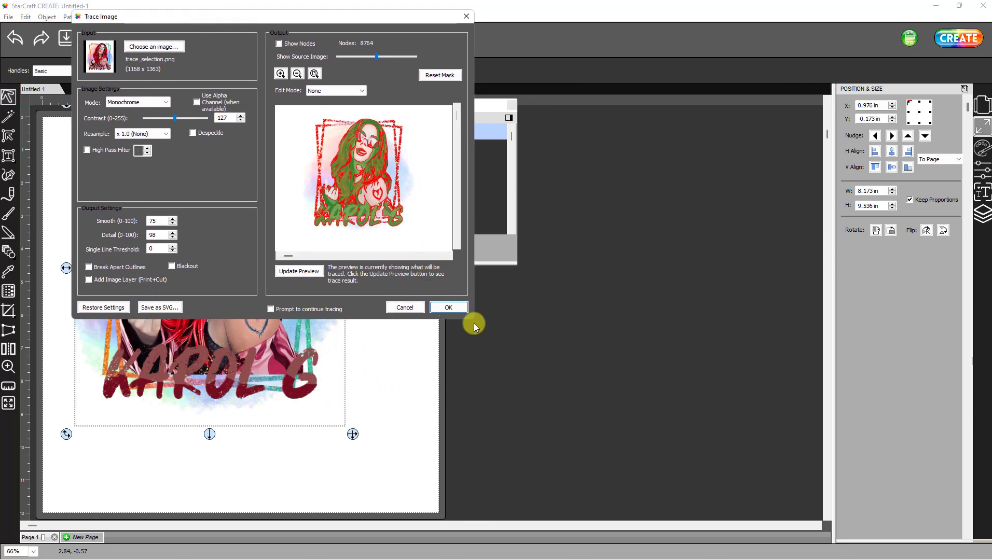
{"action": "left_click_drag", "start_coordinate": [473, 320], "coordinate": [587, 482]}
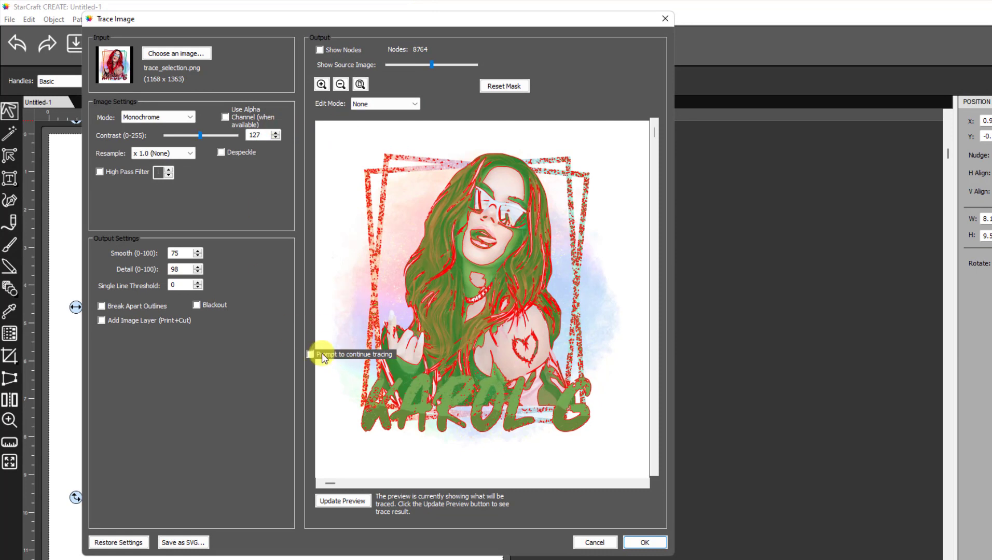
{"action": "left_click", "coordinate": [344, 501]}
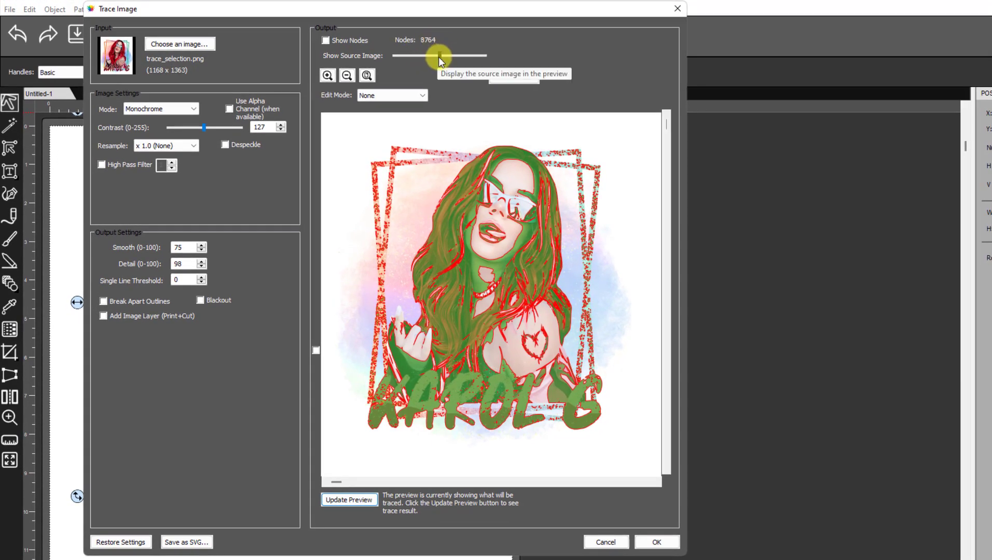
{"action": "mouse_move", "coordinate": [438, 57]}
{"action": "left_mouse_down"}
{"action": "mouse_move", "coordinate": [389, 57]}
{"action": "mouse_move", "coordinate": [499, 63]}
{"action": "mouse_move", "coordinate": [393, 56]}
{"action": "left_mouse_up"}
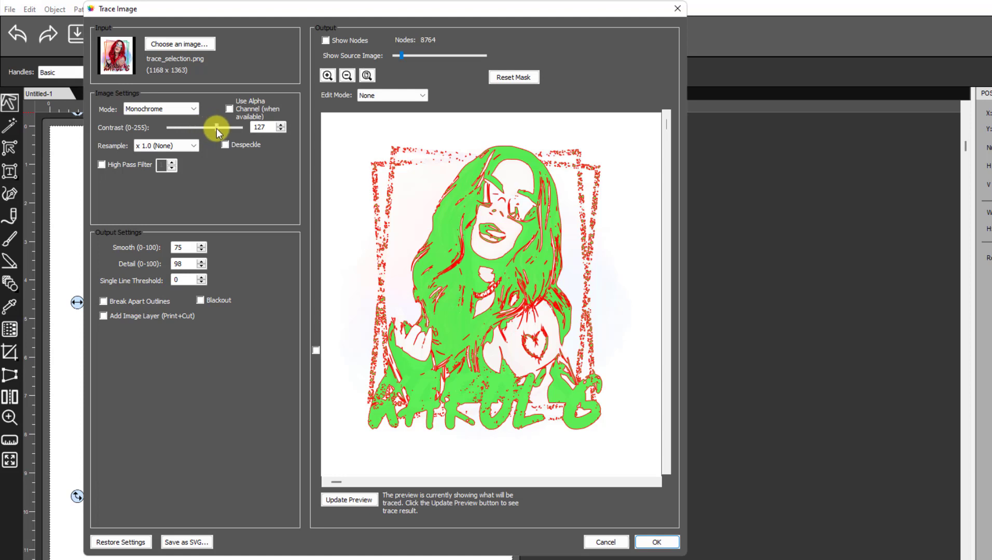
Set the trace contrast to 191, update the preview, and compare the outlines with the source image shown and faded.
{"action": "left_click_drag", "start_coordinate": [221, 128], "coordinate": [222, 128]}
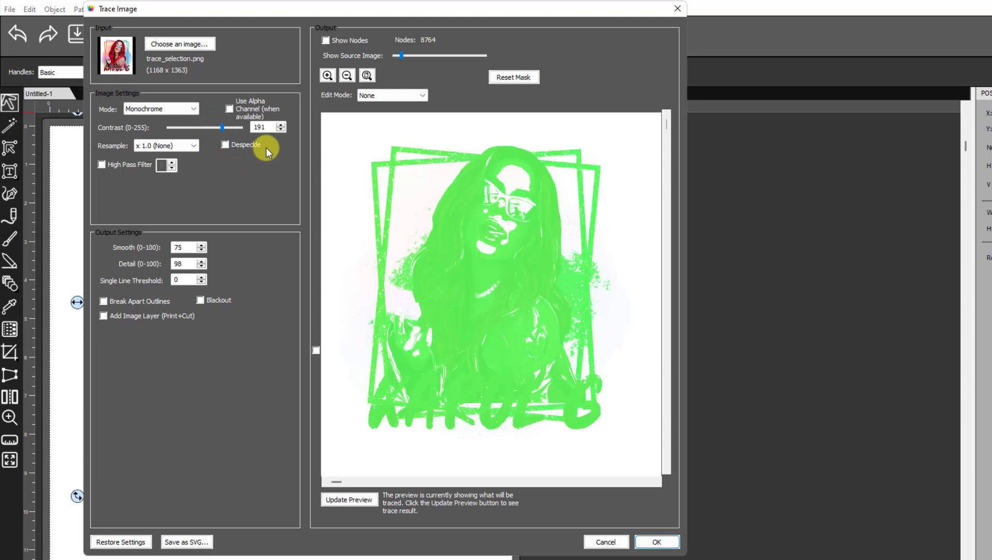
{"action": "left_click", "coordinate": [335, 499]}
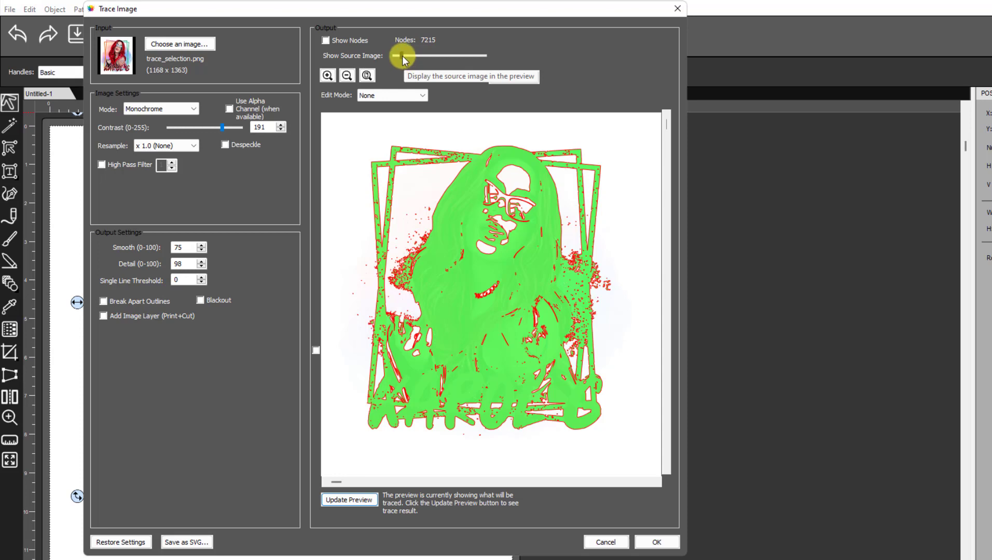
{"action": "left_click_drag", "start_coordinate": [402, 55], "coordinate": [488, 58]}
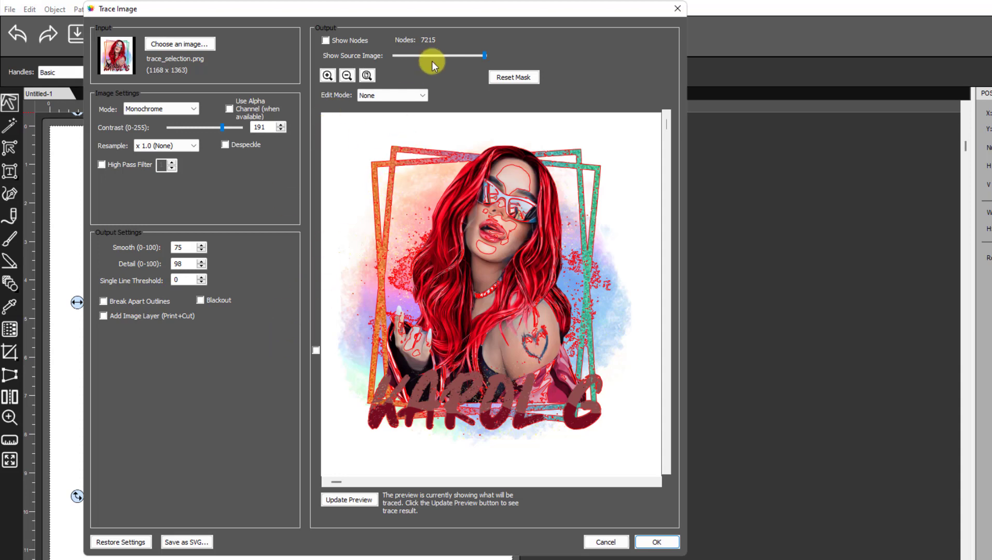
{"action": "left_click_drag", "start_coordinate": [483, 55], "coordinate": [398, 55]}
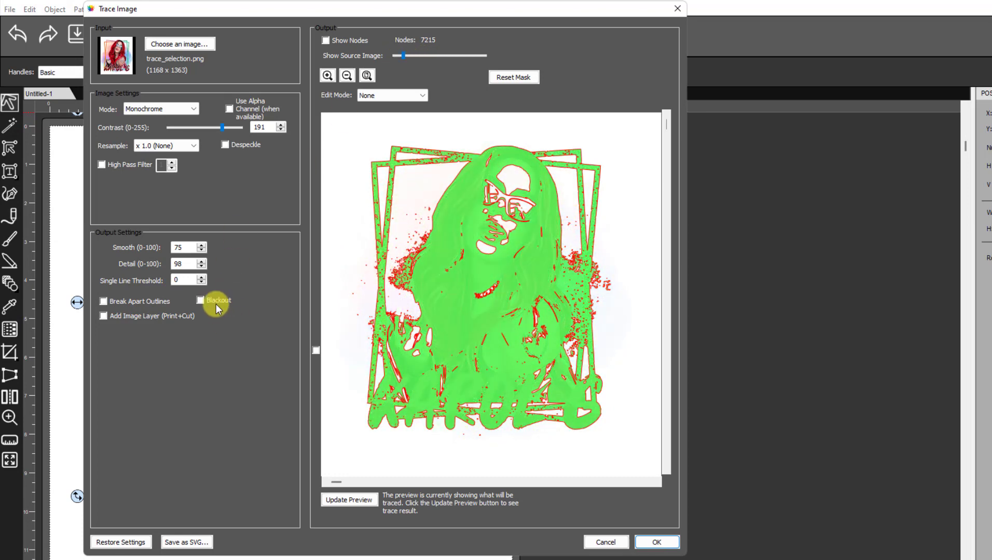
Enable Blackout for the trace, update the preview, and show the source image at nearly full strength.
{"action": "left_click", "coordinate": [338, 499]}
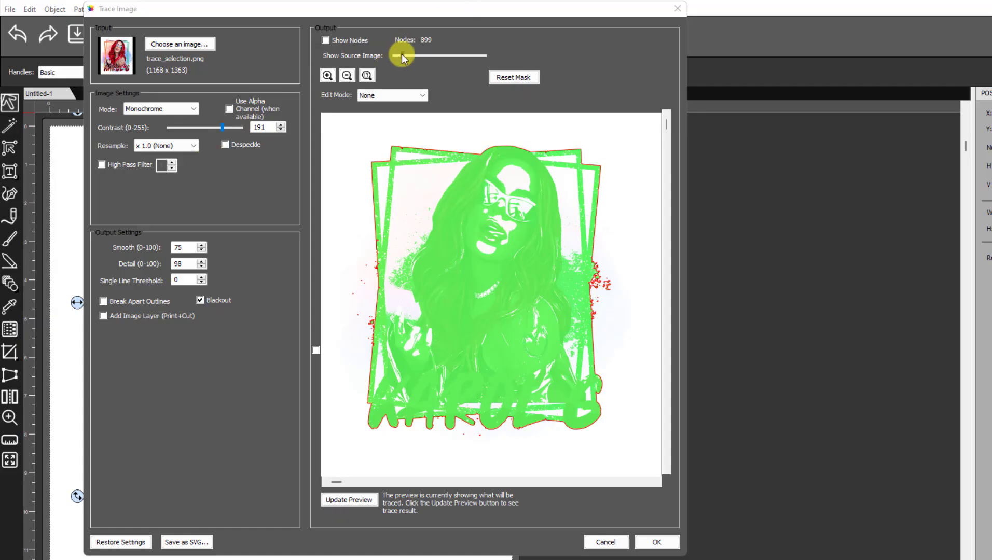
{"action": "left_click_drag", "start_coordinate": [402, 55], "coordinate": [478, 76]}
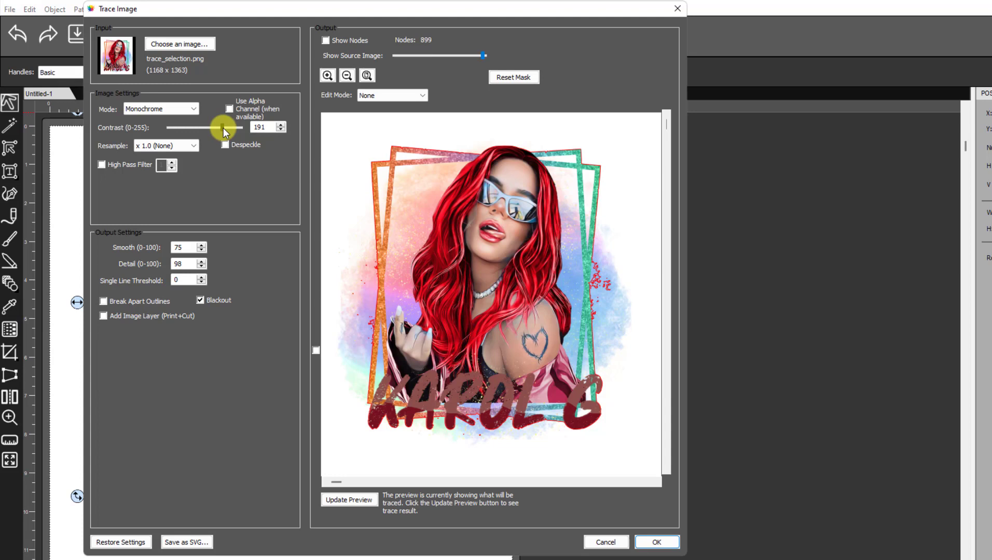
Raise the trace contrast first to 227 and finally to 245, updating the preview after each change.
{"action": "left_click_drag", "start_coordinate": [233, 129], "coordinate": [231, 129]}
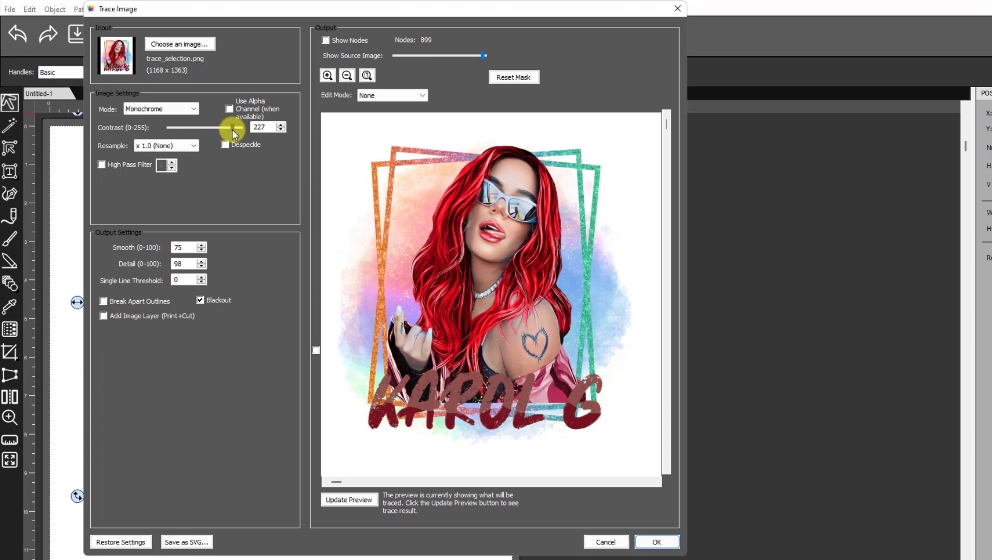
{"action": "left_click", "coordinate": [363, 500]}
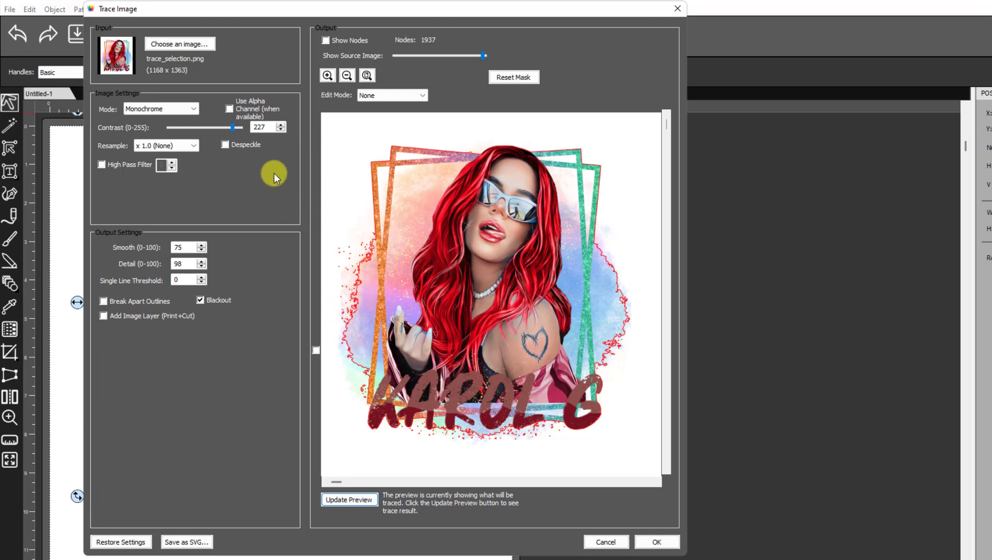
{"action": "left_click", "coordinate": [281, 125]}
{"action": "left_click", "coordinate": [282, 125]}
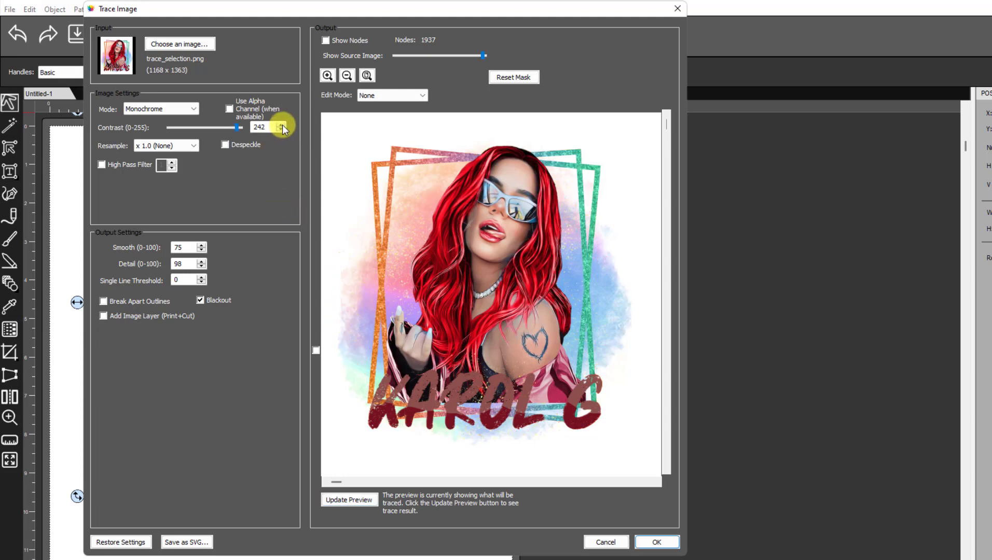
{"action": "left_click", "coordinate": [348, 499]}
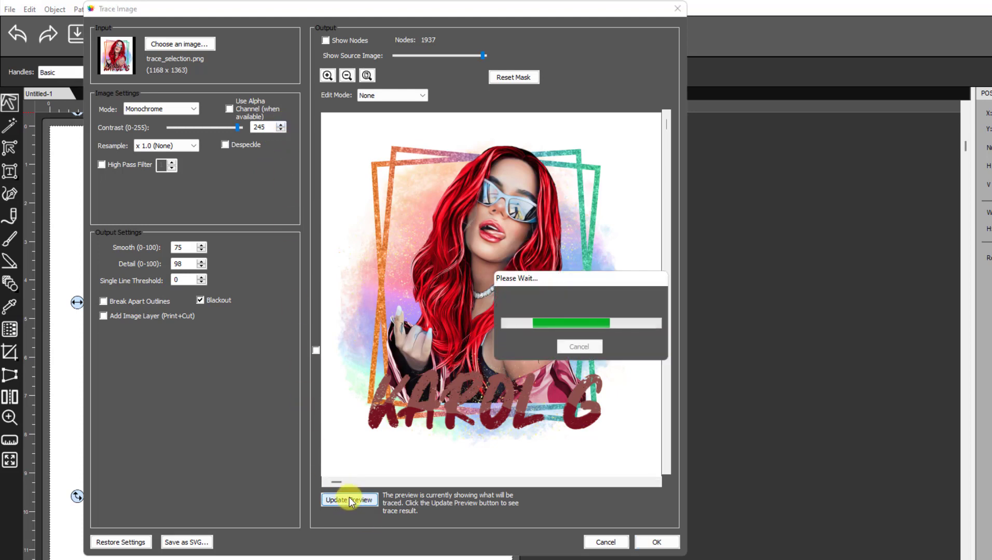
{"action": "left_click", "coordinate": [350, 499]}
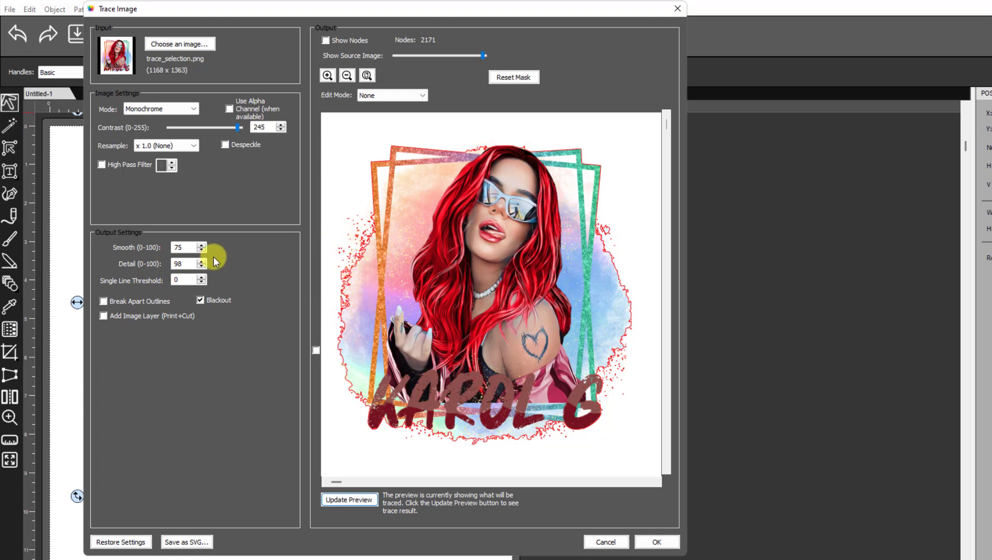
Set the trace detail to 5 and update the preview.
{"action": "double_click", "coordinate": [185, 265]}
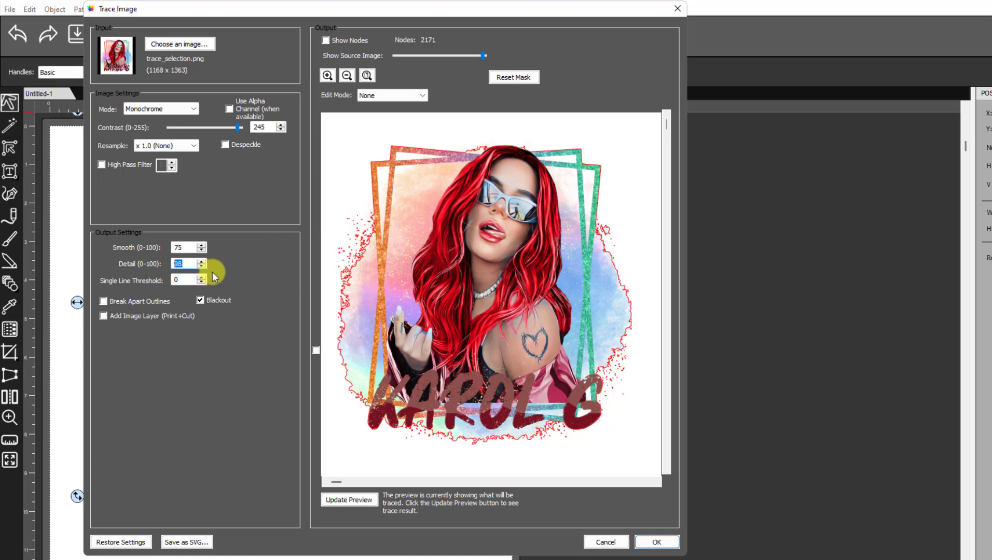
{"action": "type", "text": "5"}
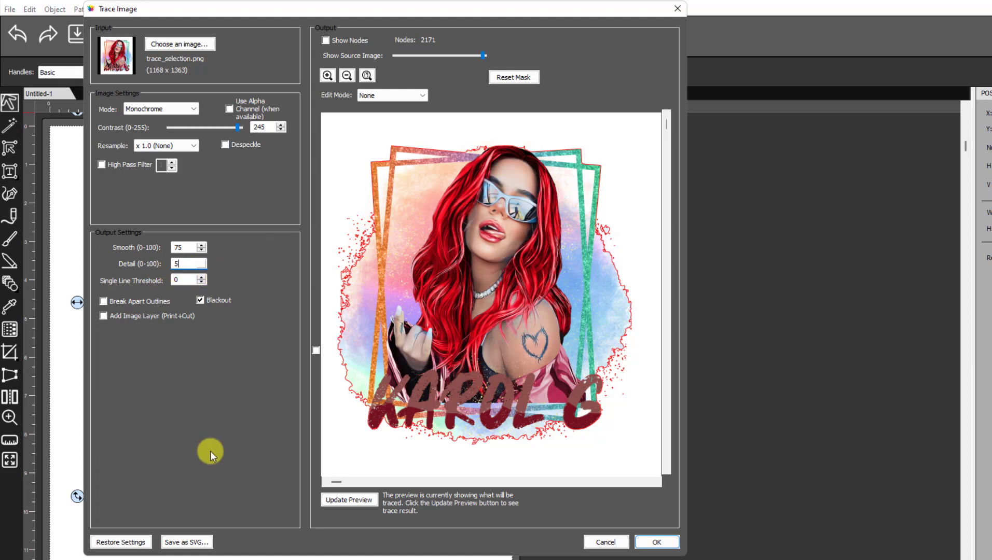
{"action": "left_click", "coordinate": [347, 502]}
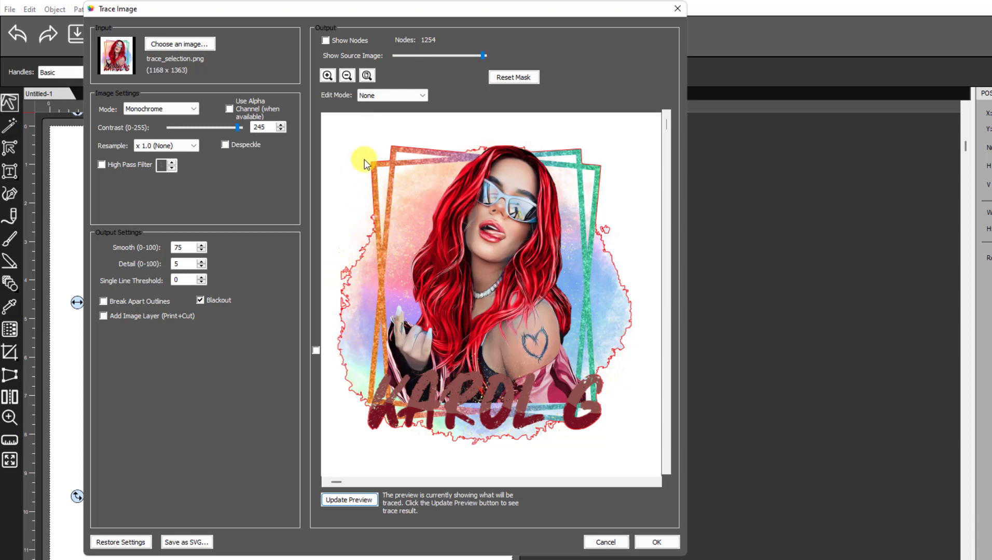
Switch the trace edit mode to Draw Mask for the left side of the artwork and update the preview.
{"action": "left_click", "coordinate": [327, 76]}
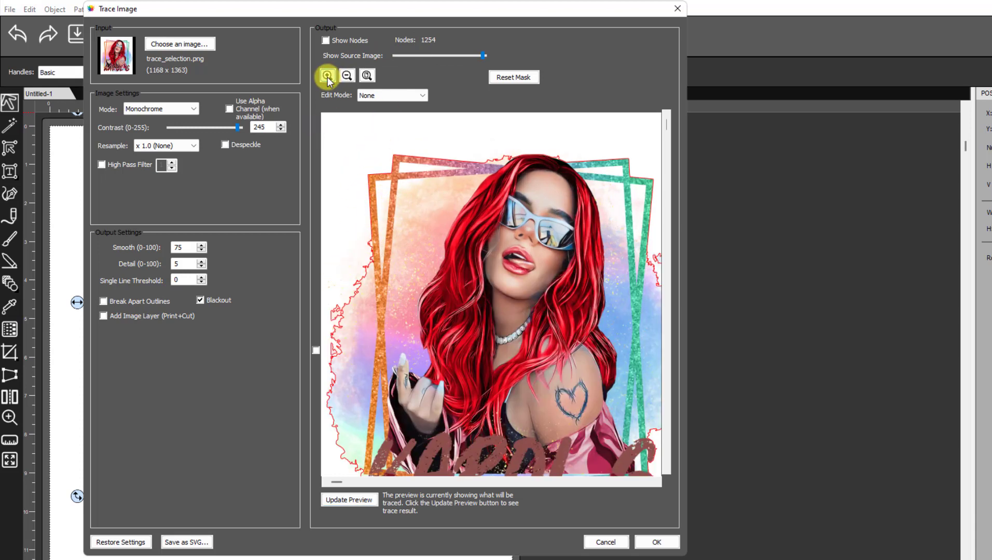
{"action": "left_click", "coordinate": [327, 76]}
{"action": "left_click", "coordinate": [327, 77]}
{"action": "left_click", "coordinate": [328, 76]}
{"action": "left_click", "coordinate": [328, 77]}
{"action": "left_click", "coordinate": [327, 77]}
{"action": "left_click", "coordinate": [327, 77]}
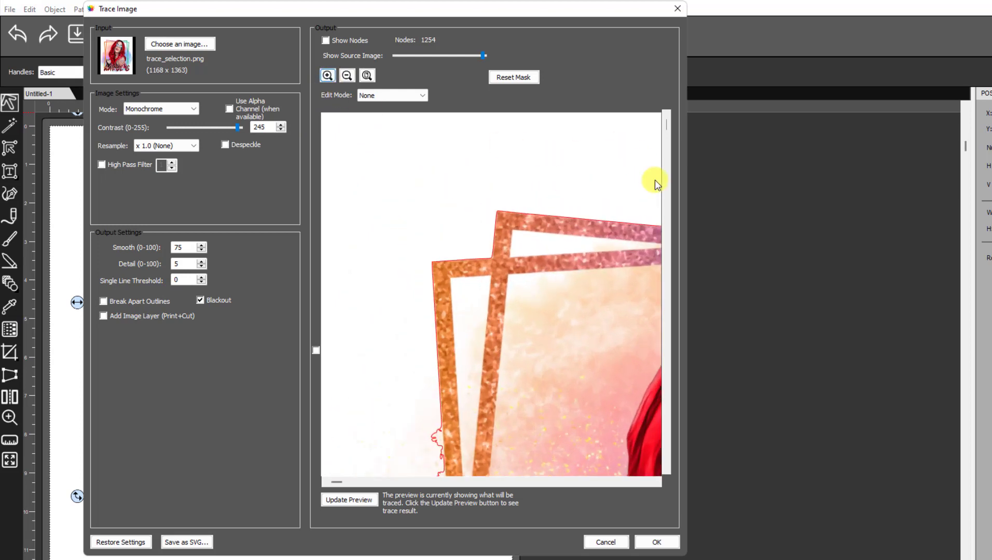
{"action": "left_click_drag", "start_coordinate": [666, 126], "coordinate": [669, 233]}
{"action": "left_click", "coordinate": [327, 76]}
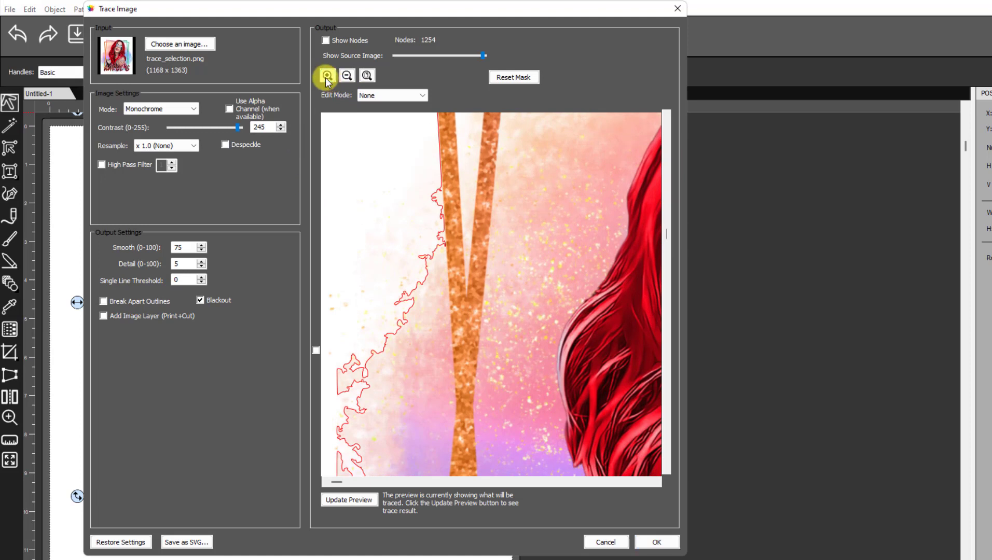
{"action": "left_click", "coordinate": [326, 76]}
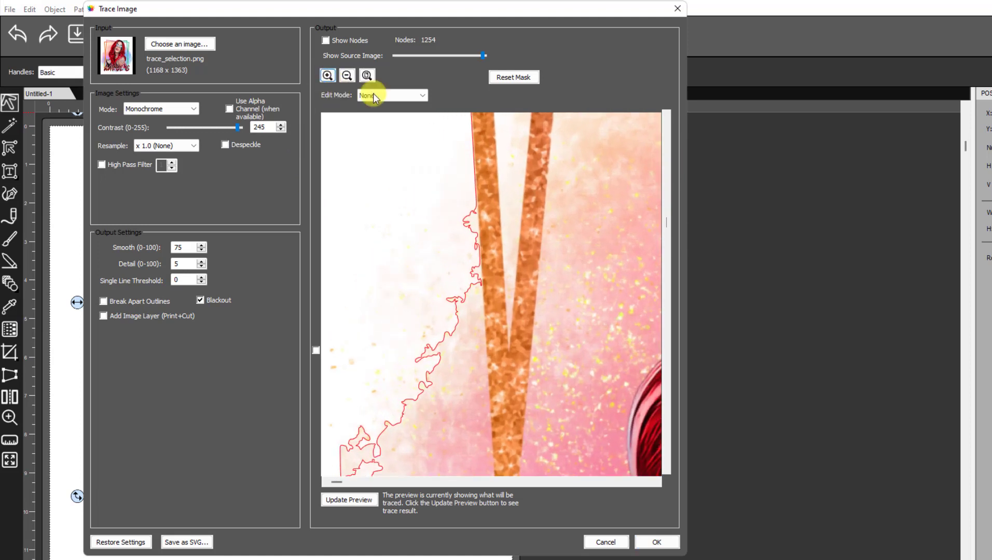
{"action": "left_click", "coordinate": [424, 97]}
{"action": "left_click", "coordinate": [384, 121]}
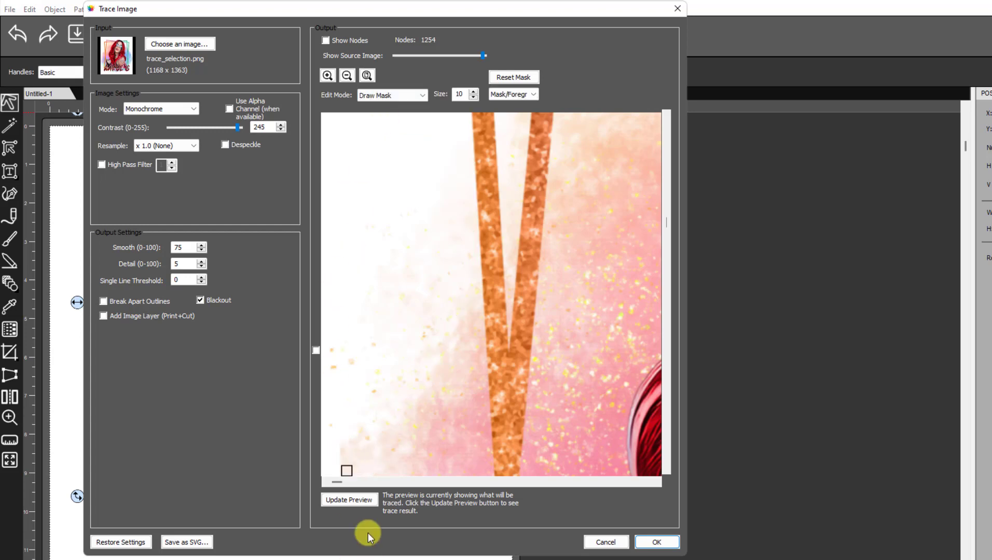
{"action": "left_click", "coordinate": [348, 500]}
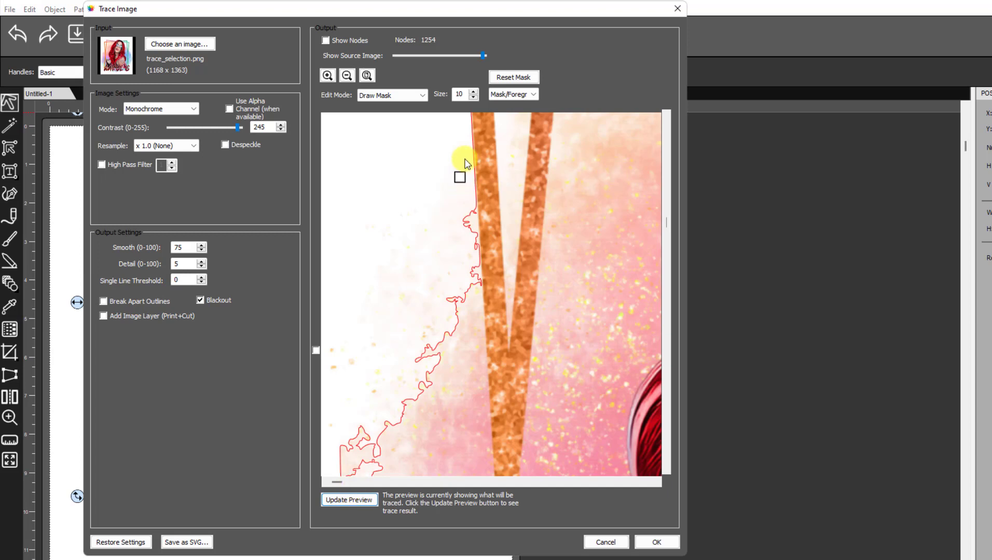
Set the mask brush to Background and erase the jagged outline beside and below the orange frame's left side, updating the preview.
{"action": "left_click", "coordinate": [535, 94]}
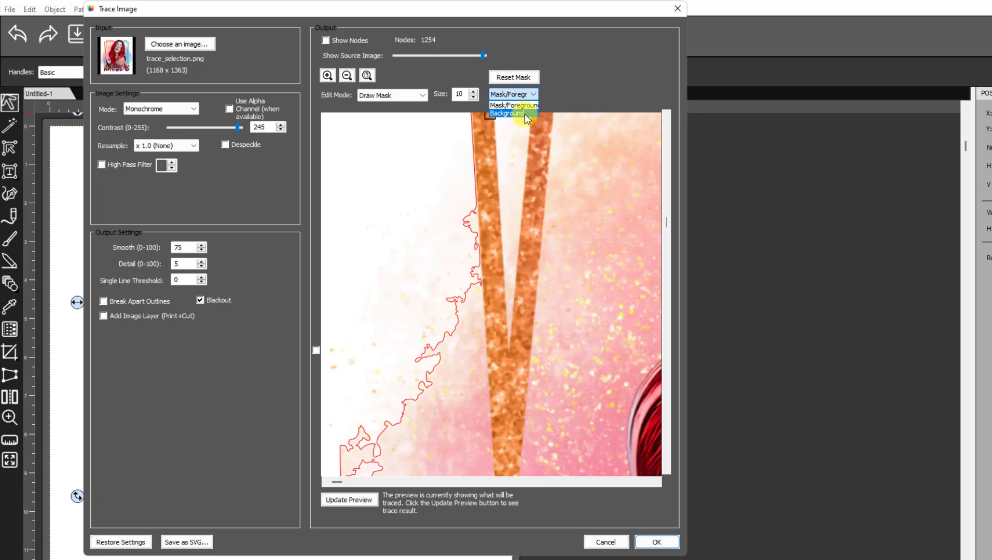
{"action": "left_click", "coordinate": [524, 114]}
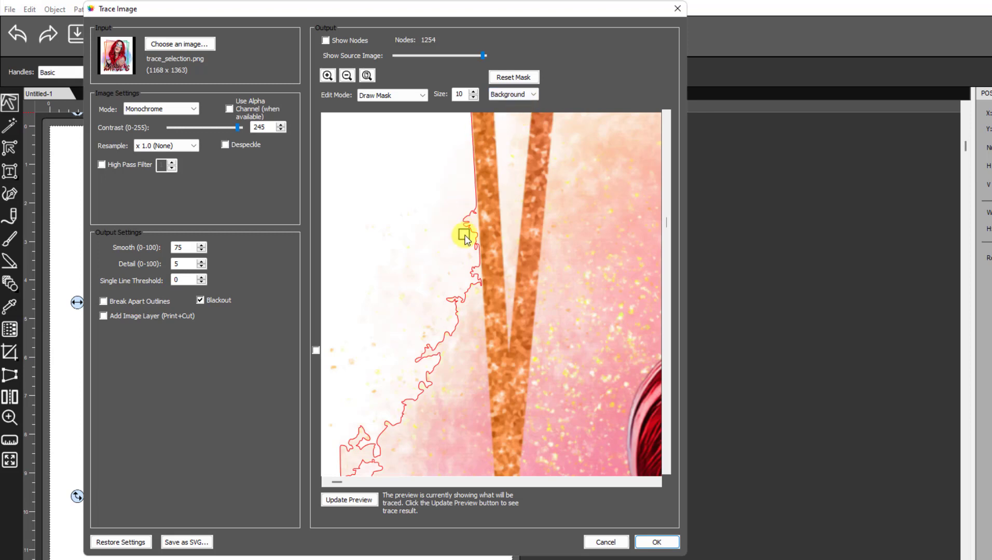
{"action": "left_click", "coordinate": [473, 92]}
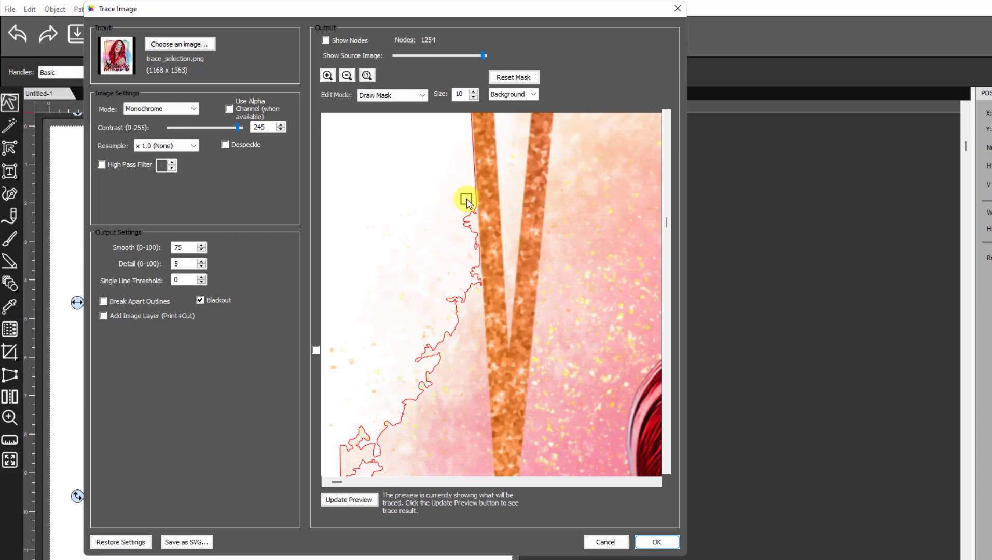
{"action": "left_click_drag", "start_coordinate": [471, 210], "coordinate": [477, 284]}
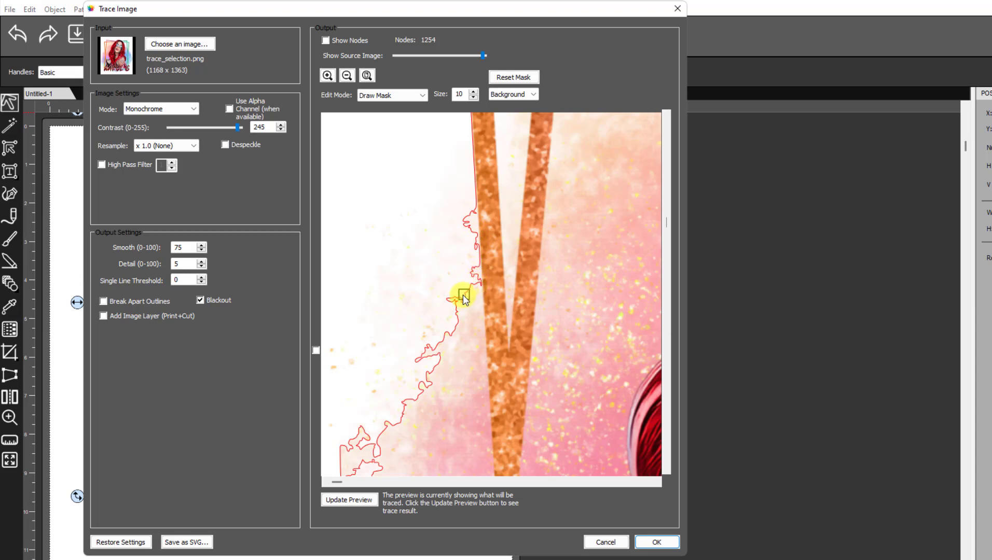
{"action": "left_click", "coordinate": [348, 502]}
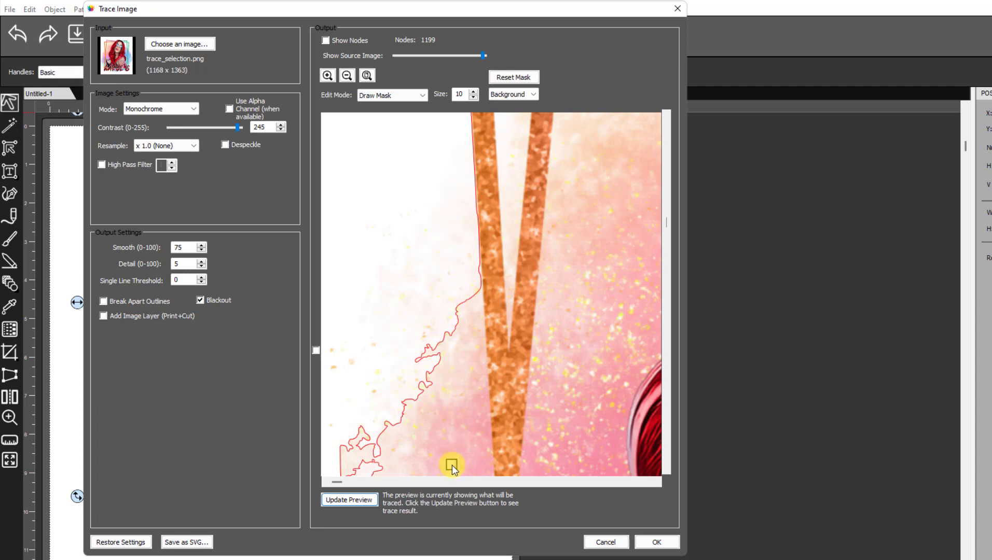
{"action": "left_click_drag", "start_coordinate": [667, 221], "coordinate": [673, 278]}
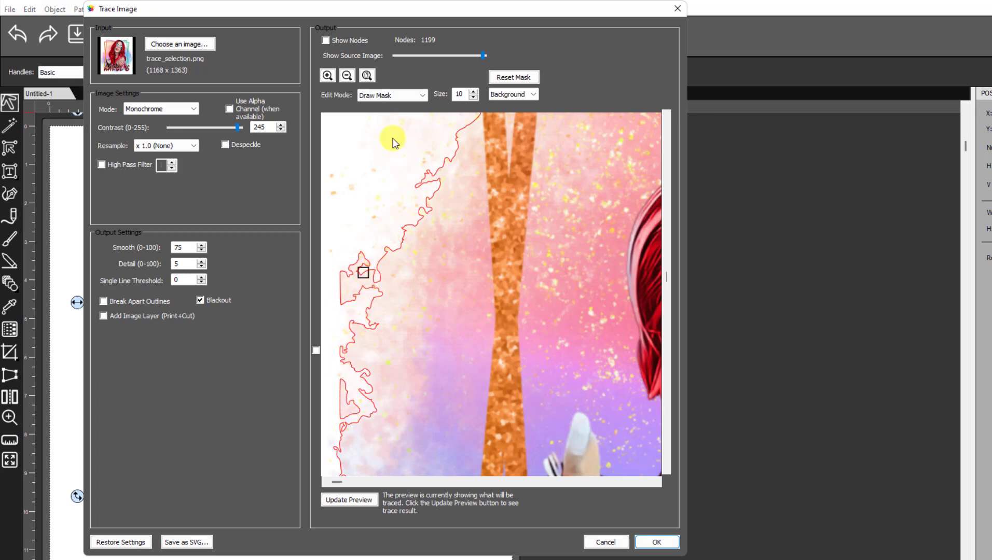
{"action": "left_click", "coordinate": [350, 503]}
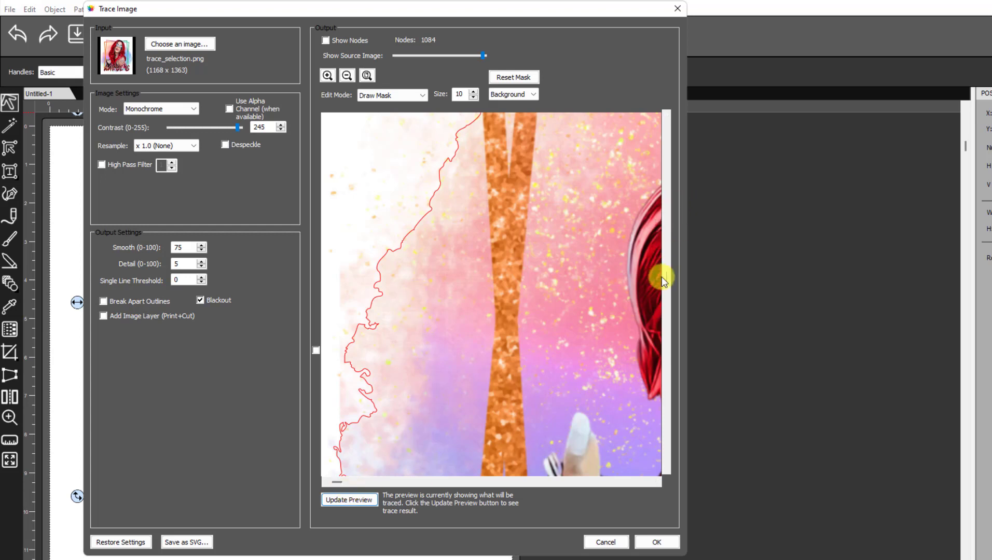
Paint with the Mask/Foreground brush over the contour's notches along the lower left edge down to the lettering, updating the preview.
{"action": "left_click_drag", "start_coordinate": [668, 276], "coordinate": [676, 327]}
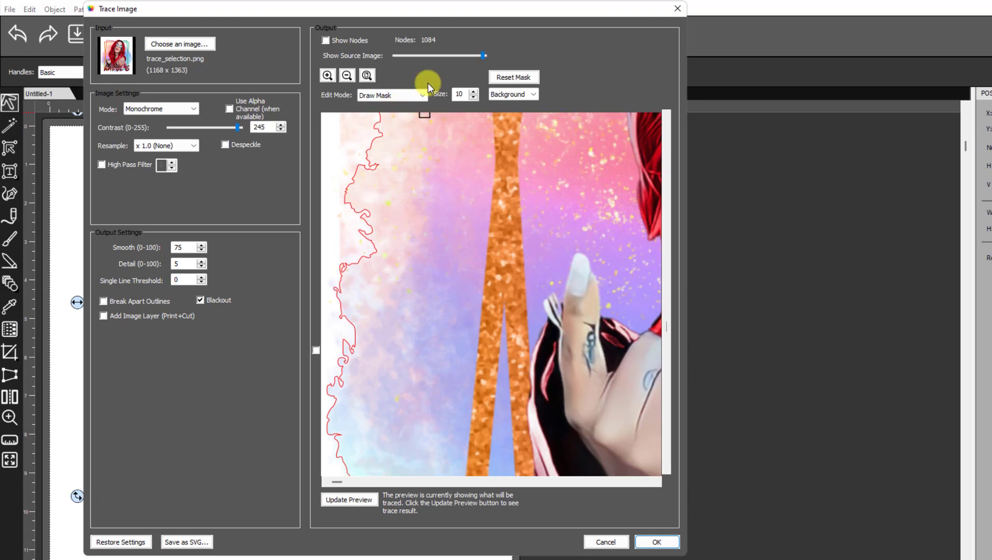
{"action": "left_click", "coordinate": [521, 96]}
{"action": "left_click", "coordinate": [542, 94]}
{"action": "left_click", "coordinate": [527, 105]}
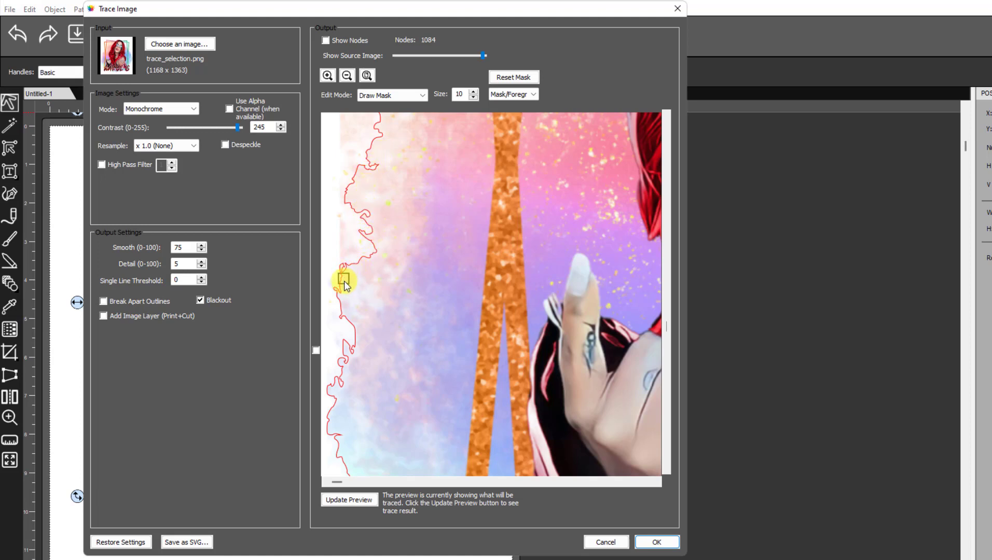
{"action": "mouse_move", "coordinate": [345, 284]}
{"action": "left_mouse_down"}
{"action": "mouse_move", "coordinate": [336, 297]}
{"action": "mouse_move", "coordinate": [357, 358]}
{"action": "mouse_move", "coordinate": [340, 384]}
{"action": "left_mouse_up"}
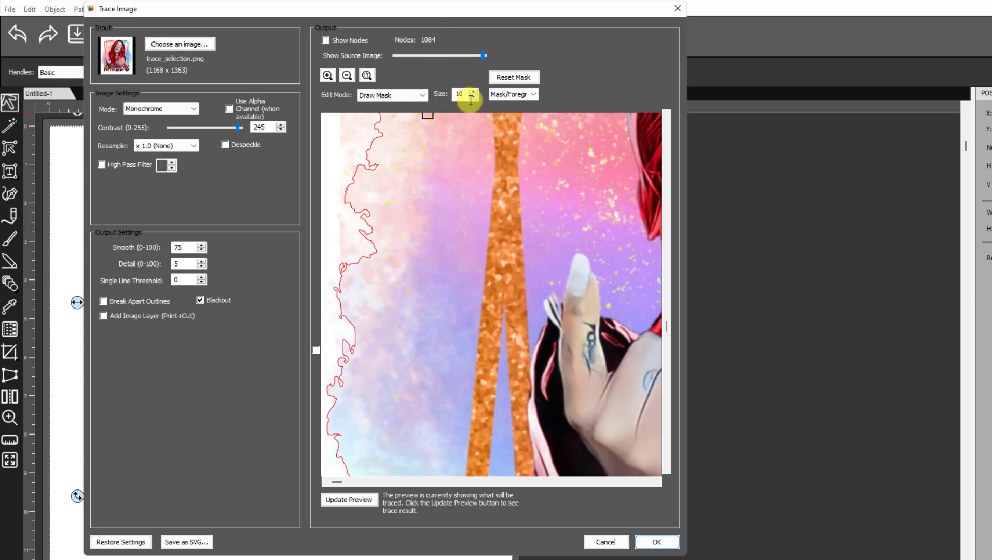
{"action": "left_click", "coordinate": [362, 501]}
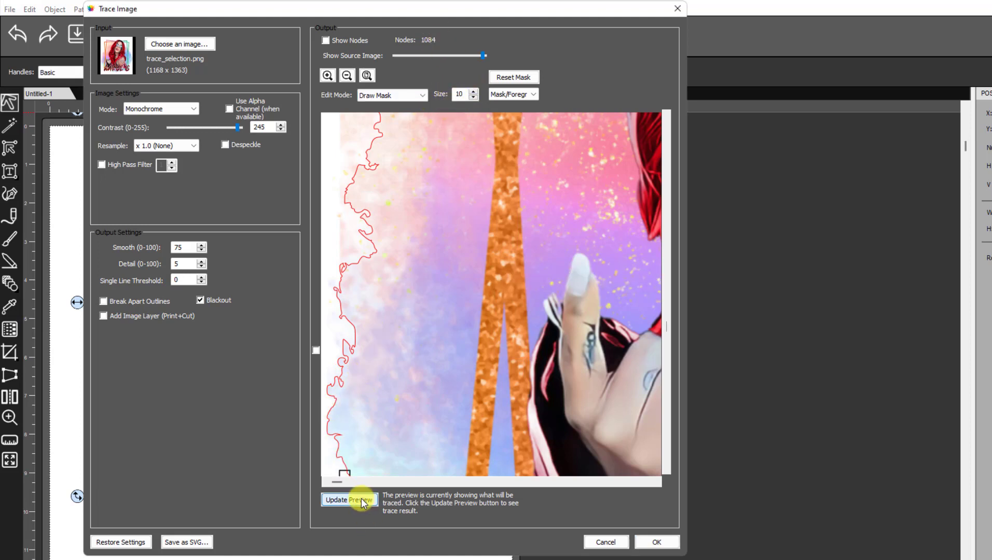
{"action": "scroll", "coordinate": [340, 332], "scroll_direction": "down", "scroll_amount": 3}
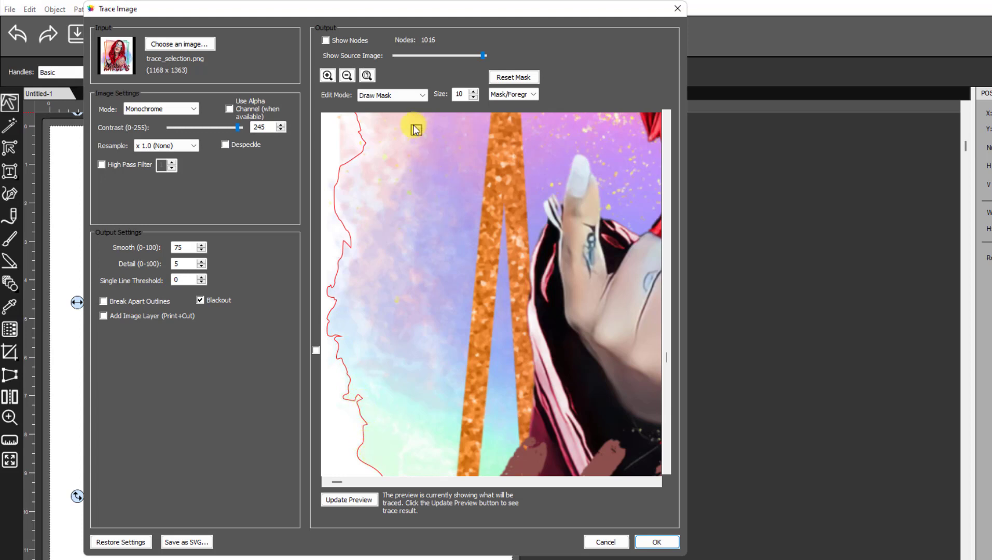
{"action": "left_click", "coordinate": [351, 501]}
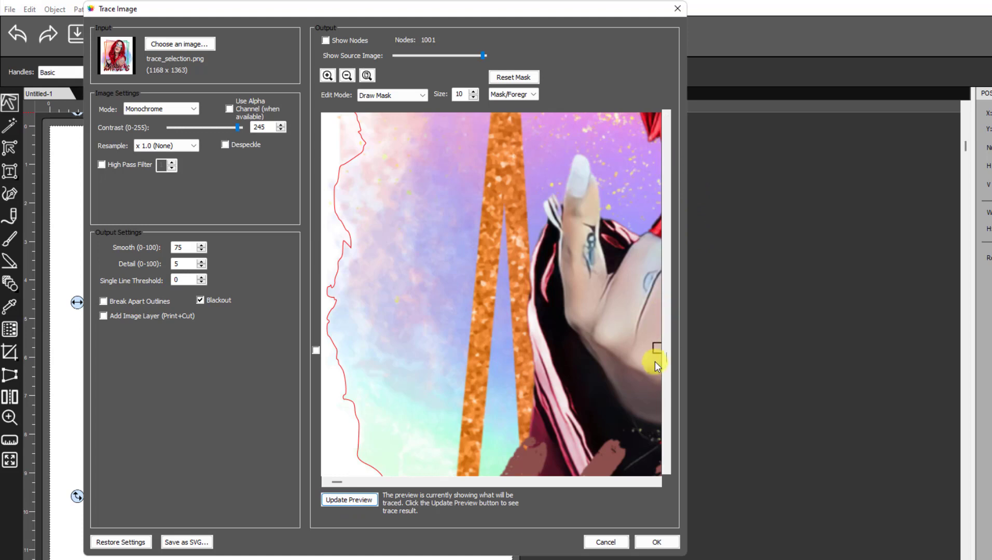
{"action": "left_click_drag", "start_coordinate": [666, 357], "coordinate": [667, 426]}
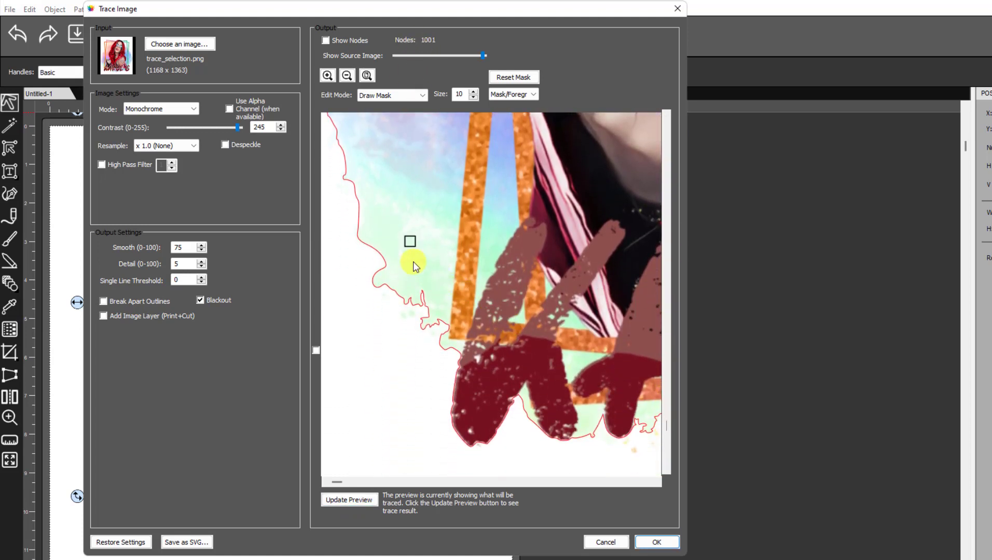
{"action": "mouse_move", "coordinate": [412, 288]}
{"action": "left_mouse_down"}
{"action": "mouse_move", "coordinate": [421, 323]}
{"action": "mouse_move", "coordinate": [443, 327]}
{"action": "mouse_move", "coordinate": [453, 350]}
{"action": "left_mouse_up"}
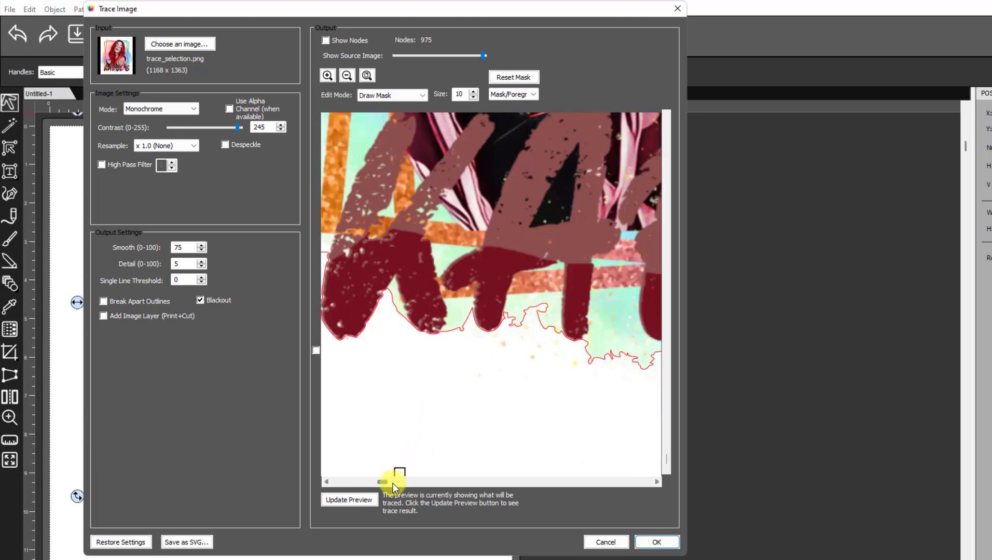
Smooth the ragged contour under the middle of the lettering using the Background brush and update the preview.
{"action": "left_click_drag", "start_coordinate": [384, 480], "coordinate": [430, 496]}
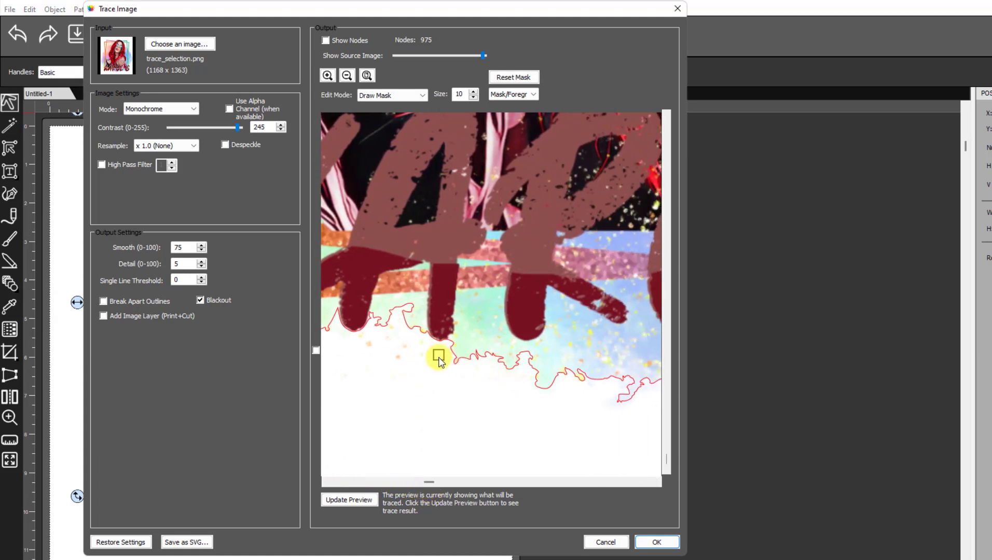
{"action": "left_click", "coordinate": [535, 95]}
{"action": "left_click", "coordinate": [498, 113]}
{"action": "left_click", "coordinate": [359, 501]}
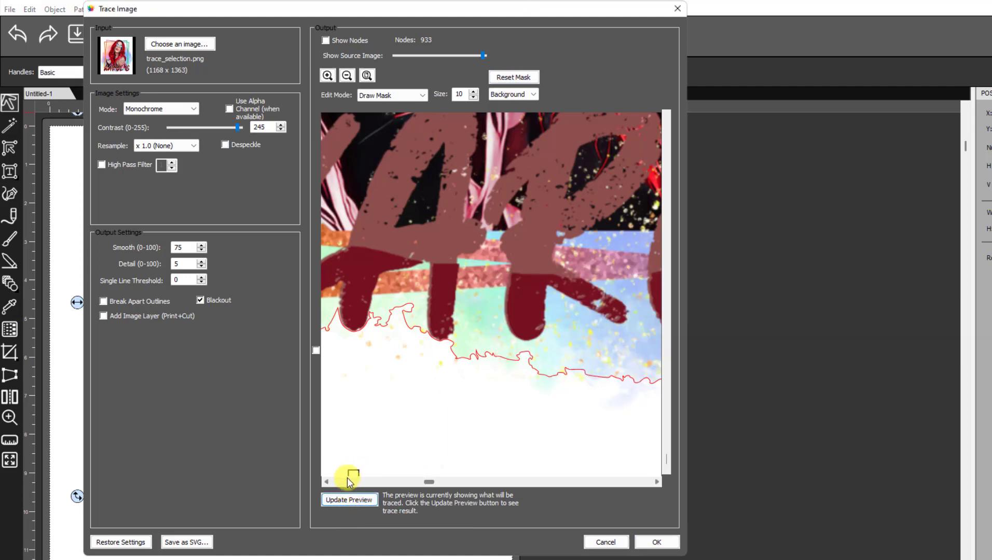
Erase the jagged bumps along the bottom contour between the letters L and G with the Background brush, updating the preview.
{"action": "left_click_drag", "start_coordinate": [430, 481], "coordinate": [570, 525]}
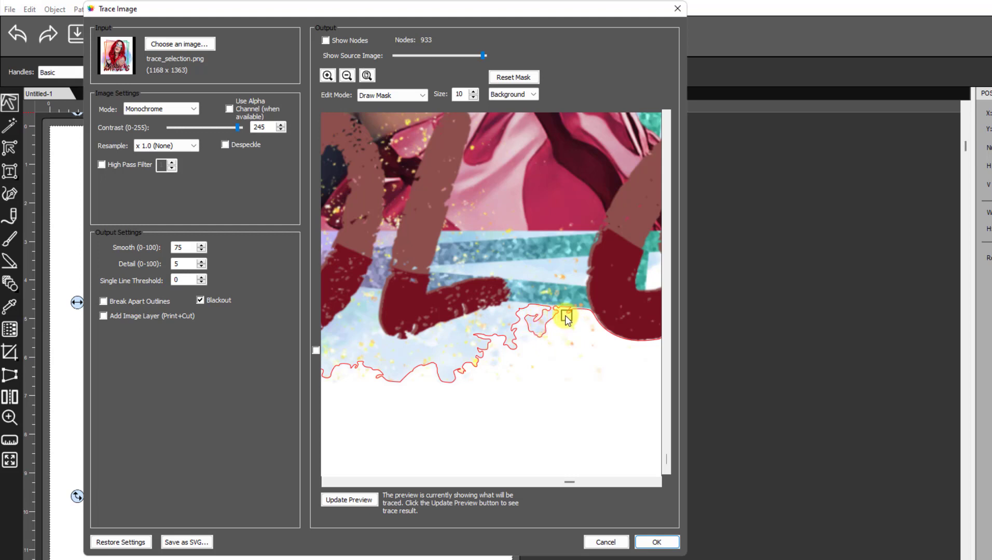
{"action": "left_click", "coordinate": [351, 499]}
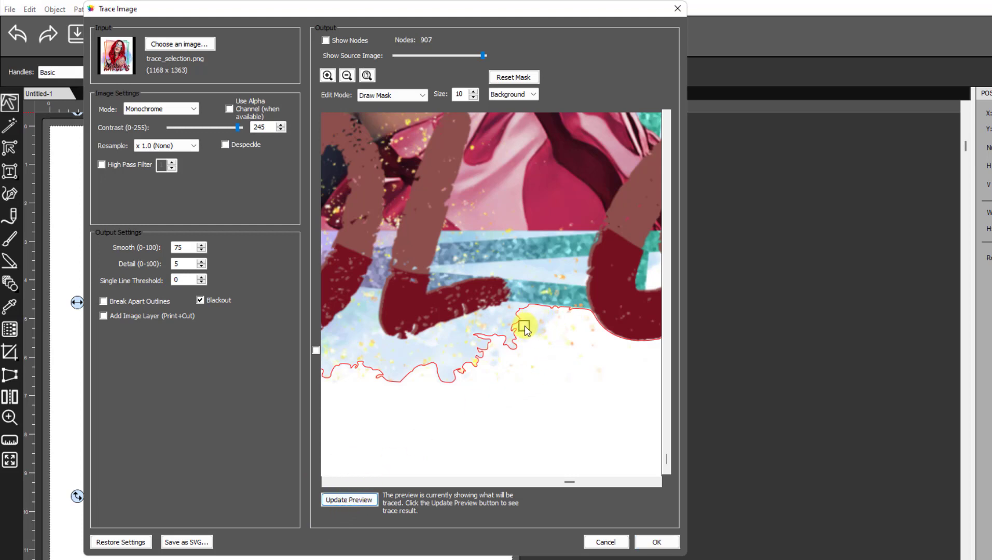
{"action": "mouse_move", "coordinate": [516, 349]}
{"action": "left_mouse_down"}
{"action": "mouse_move", "coordinate": [513, 333]}
{"action": "mouse_move", "coordinate": [479, 373]}
{"action": "left_mouse_up"}
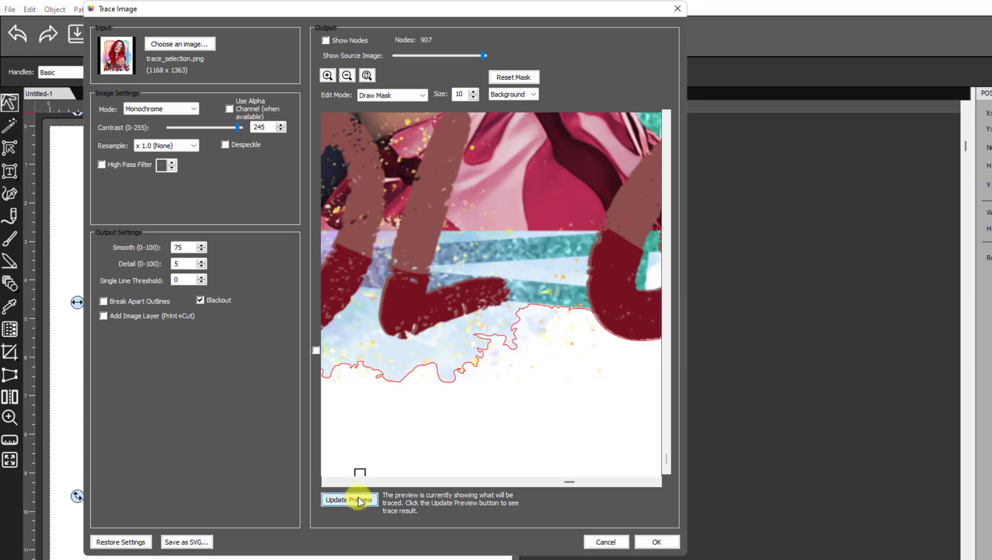
{"action": "left_click_drag", "start_coordinate": [376, 380], "coordinate": [377, 380]}
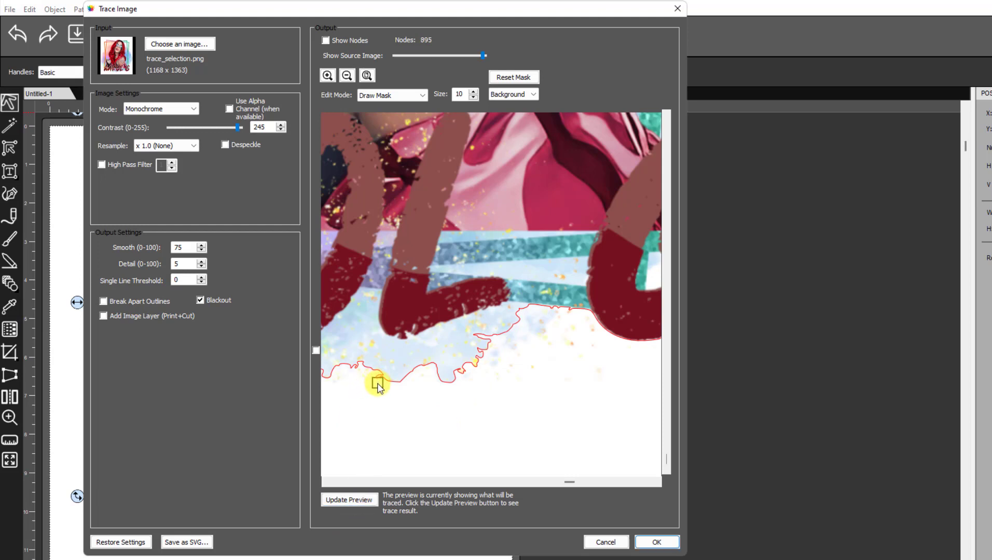
{"action": "left_click", "coordinate": [337, 497]}
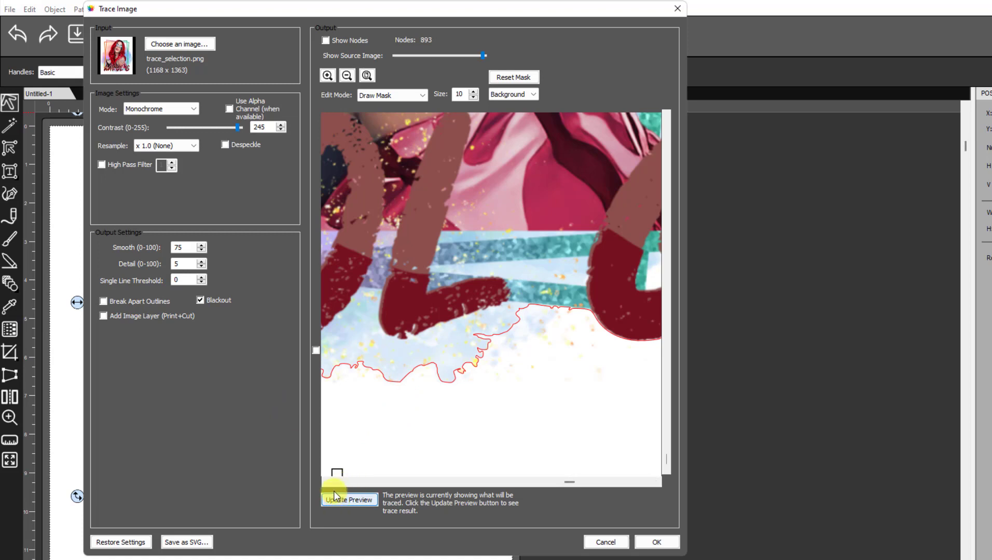
{"action": "left_click_drag", "start_coordinate": [339, 477], "coordinate": [369, 475]}
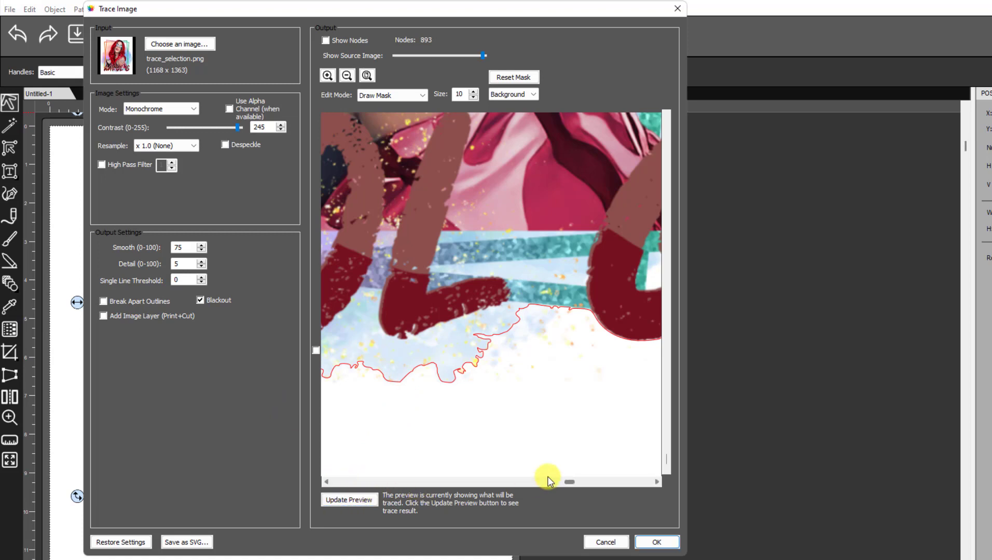
Fill the contour's notches along the right edge above the letter G with the Mask/Foreground brush, updating the preview.
{"action": "left_click_drag", "start_coordinate": [570, 483], "coordinate": [618, 483]}
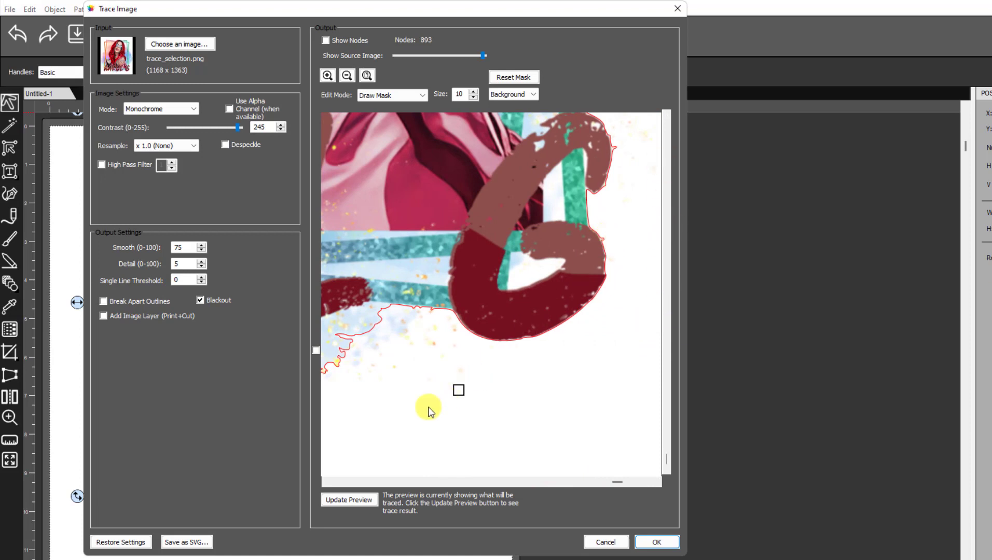
{"action": "left_click", "coordinate": [356, 501]}
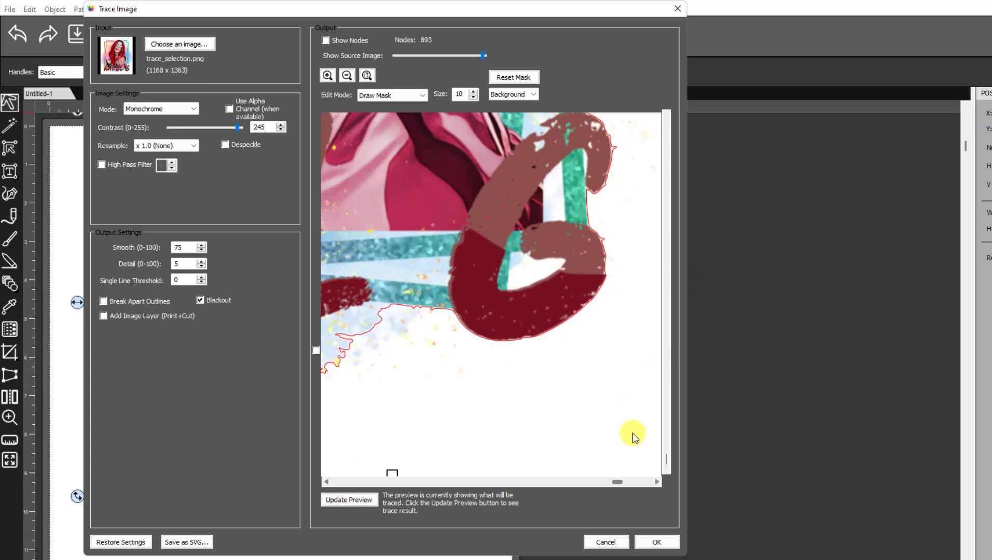
{"action": "left_click_drag", "start_coordinate": [665, 457], "coordinate": [677, 383]}
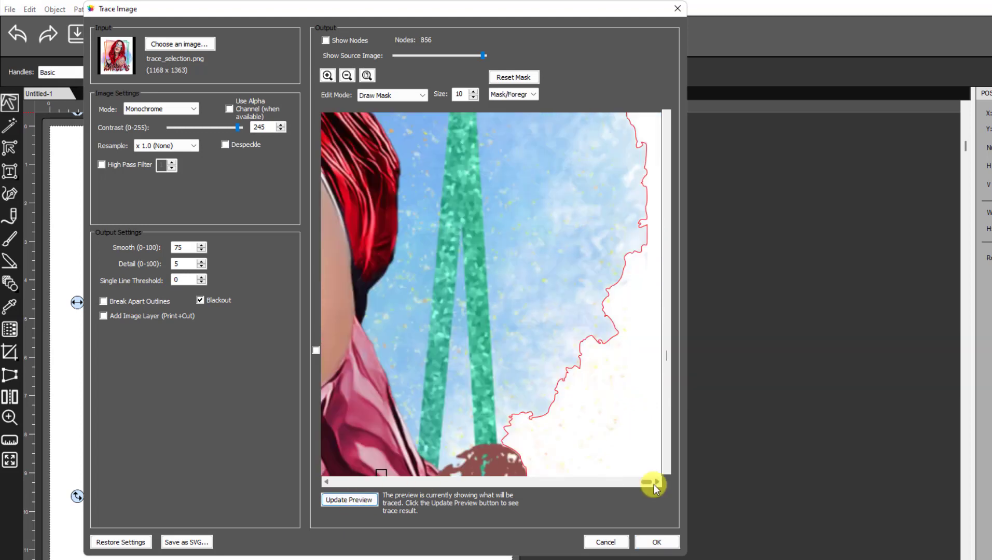
{"action": "left_click", "coordinate": [647, 482]}
{"action": "left_click_drag", "start_coordinate": [666, 356], "coordinate": [666, 308]}
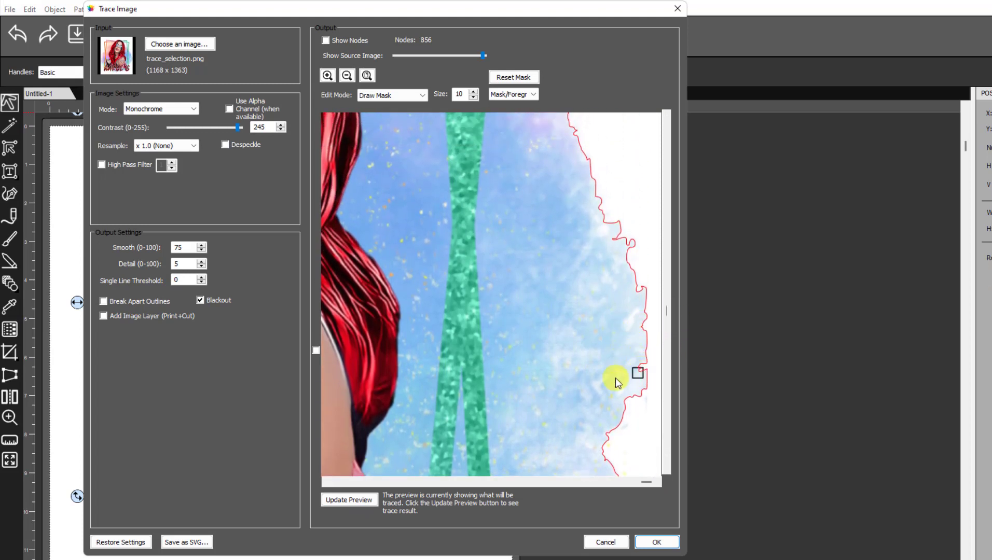
{"action": "left_click", "coordinate": [366, 501]}
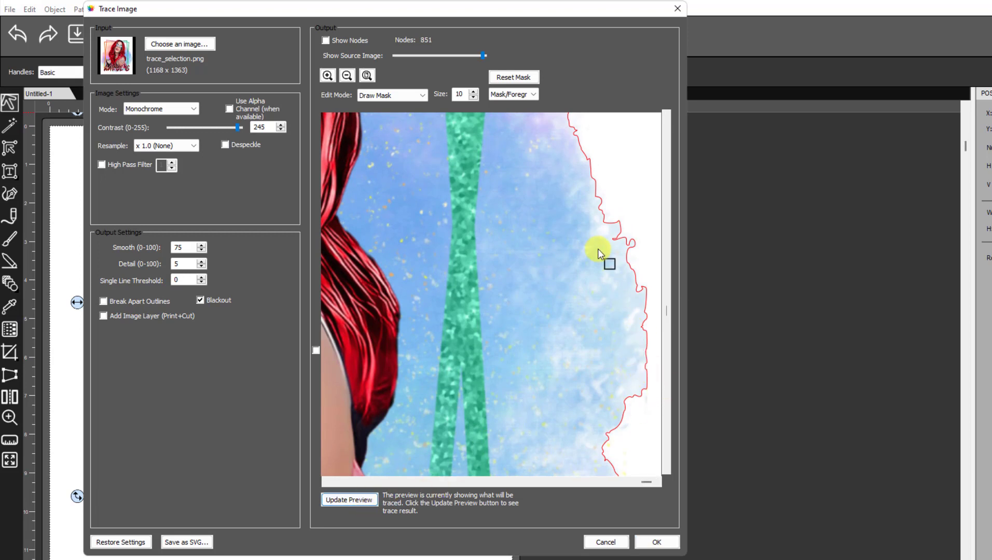
Partly fade the source image to reveal the mask overlay, fill the jagged notches on the right contour with Mask/Foreground, and update the preview.
{"action": "mouse_move", "coordinate": [669, 306]}
{"action": "left_mouse_down"}
{"action": "mouse_move", "coordinate": [674, 277]}
{"action": "mouse_move", "coordinate": [671, 290]}
{"action": "left_mouse_up"}
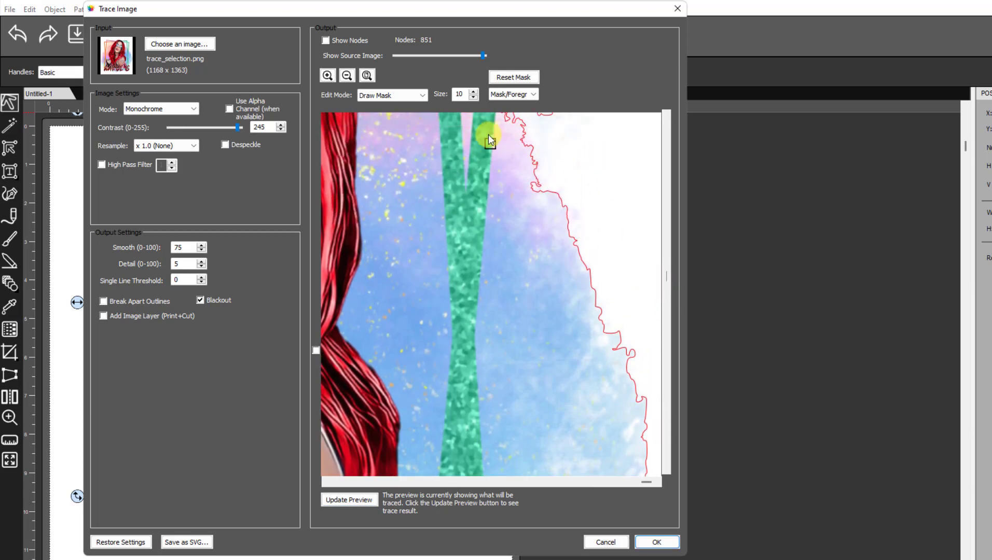
{"action": "left_click_drag", "start_coordinate": [466, 56], "coordinate": [419, 60]}
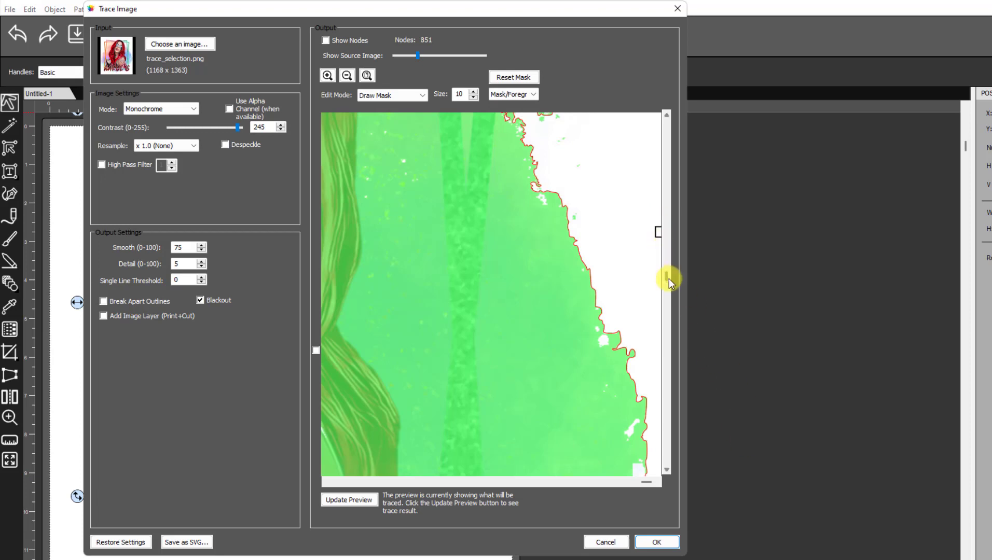
{"action": "left_click_drag", "start_coordinate": [666, 274], "coordinate": [666, 317]}
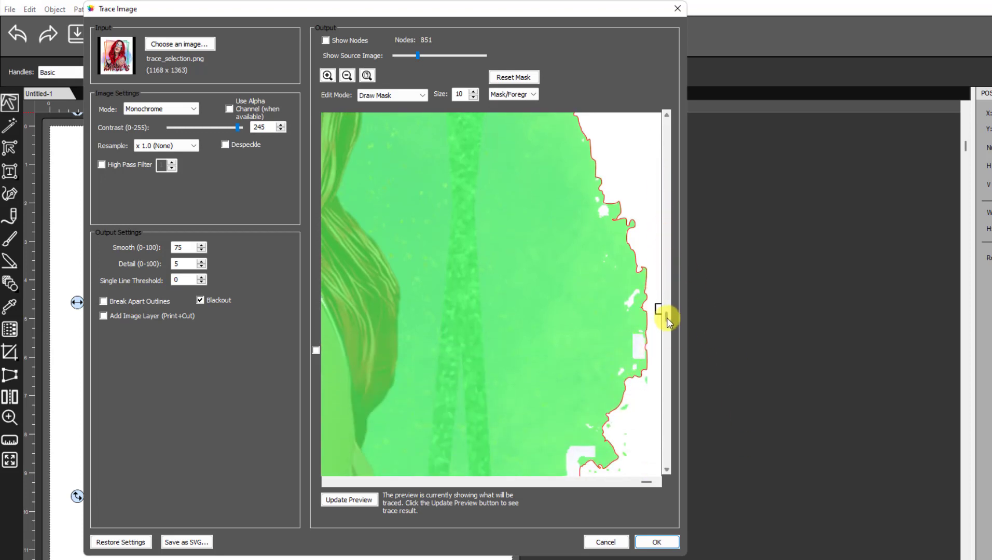
{"action": "left_click_drag", "start_coordinate": [667, 317], "coordinate": [669, 326]}
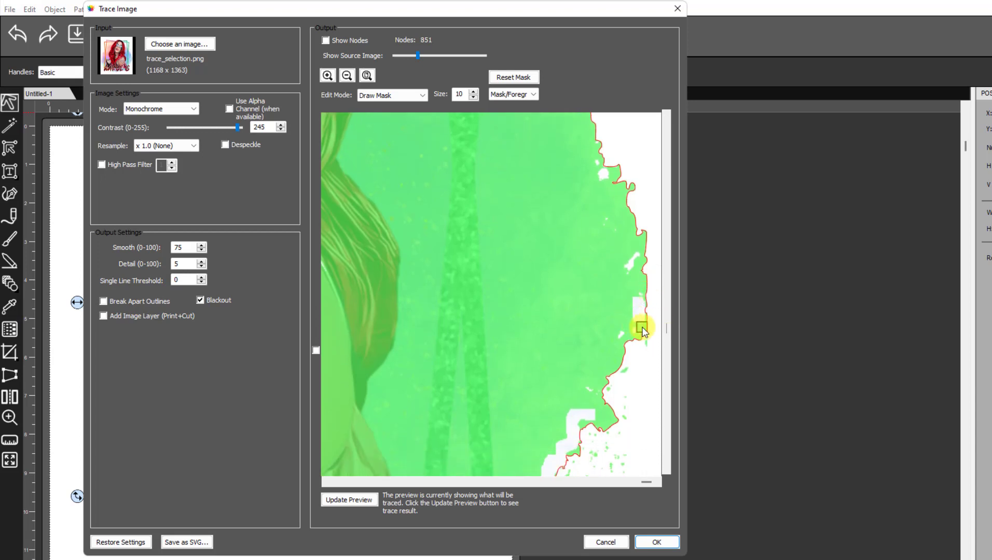
{"action": "left_click_drag", "start_coordinate": [665, 327], "coordinate": [675, 283]}
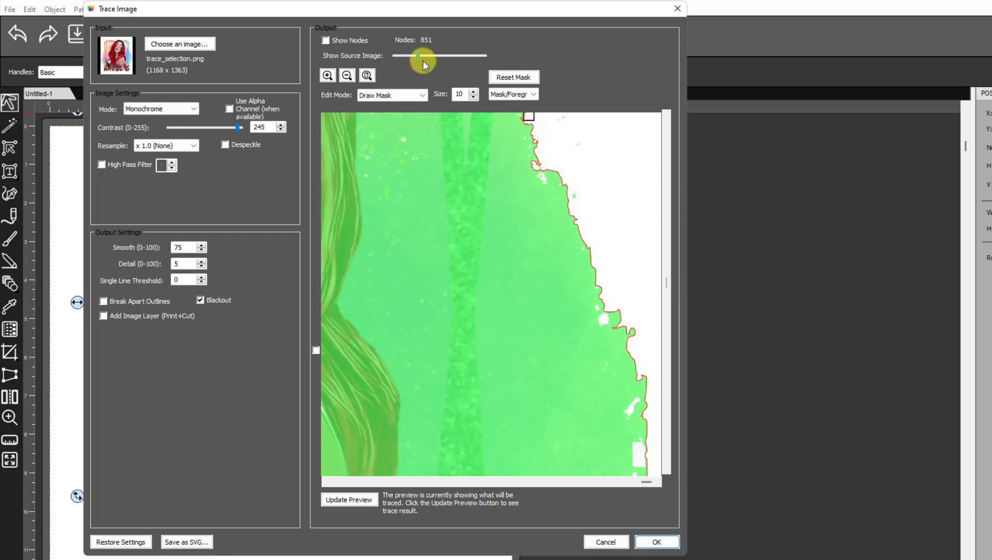
{"action": "left_click_drag", "start_coordinate": [417, 55], "coordinate": [453, 64]}
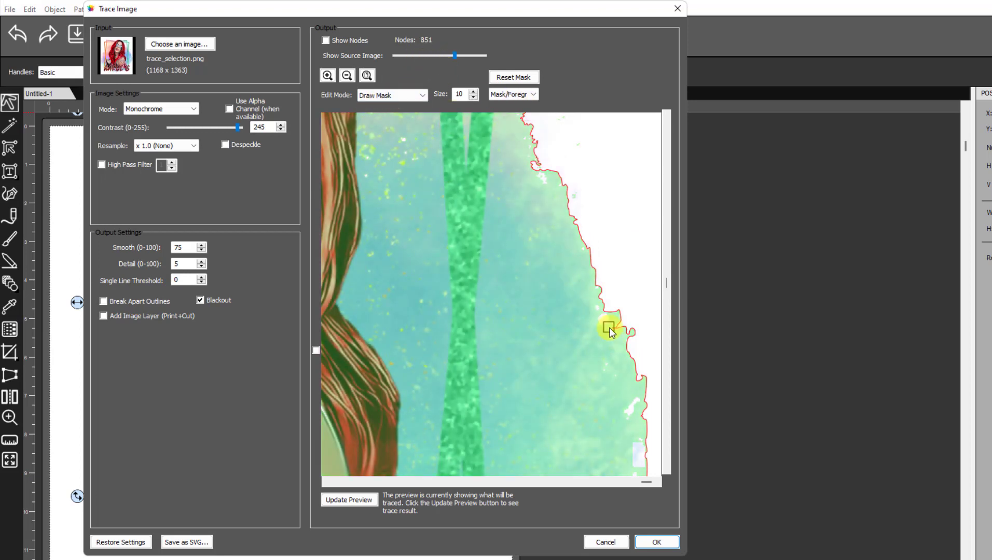
{"action": "mouse_move", "coordinate": [610, 333]}
{"action": "left_mouse_down"}
{"action": "mouse_move", "coordinate": [626, 333]}
{"action": "mouse_move", "coordinate": [636, 385]}
{"action": "left_mouse_up"}
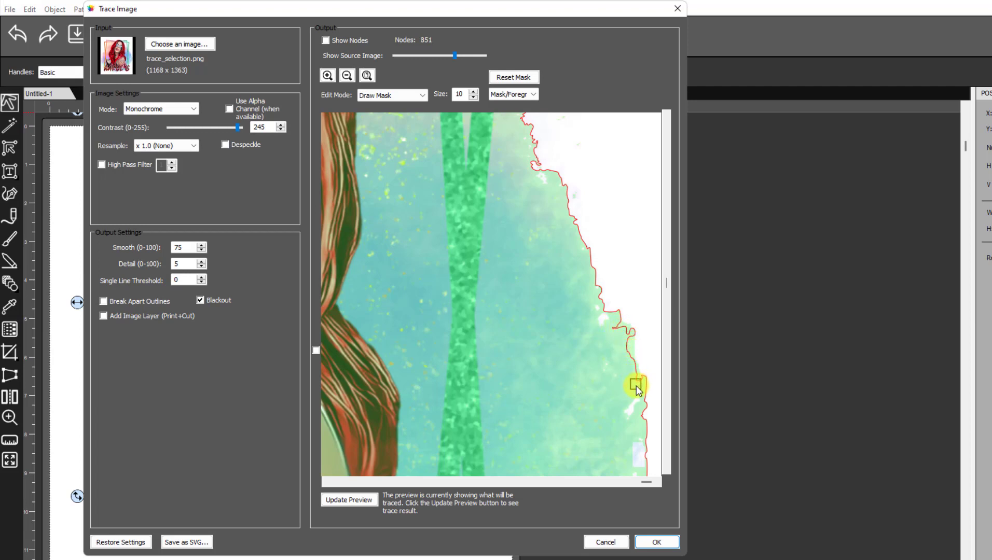
{"action": "left_click", "coordinate": [349, 499]}
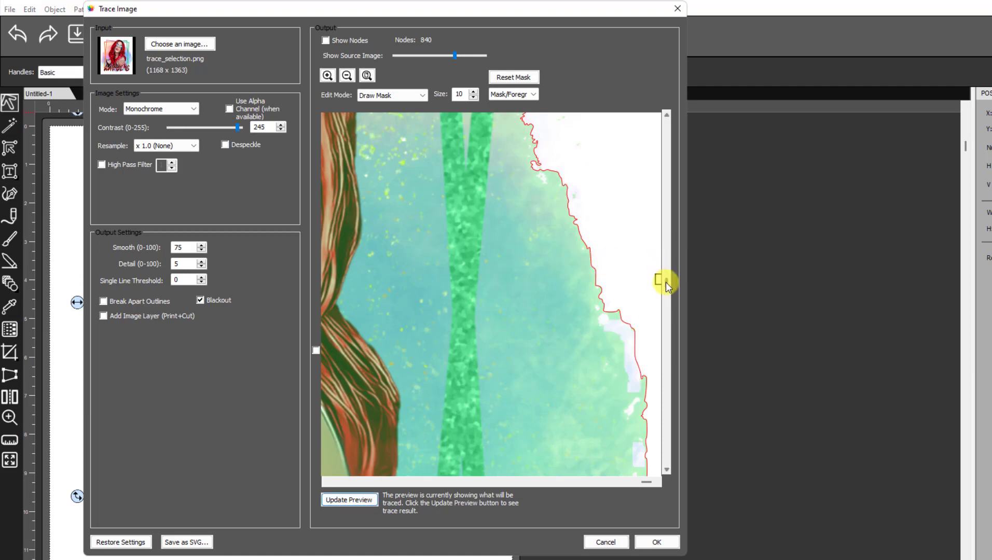
Set the mask brush to Background, erase the isolated spot beside the green frame, and update the preview.
{"action": "left_click_drag", "start_coordinate": [665, 282], "coordinate": [681, 223]}
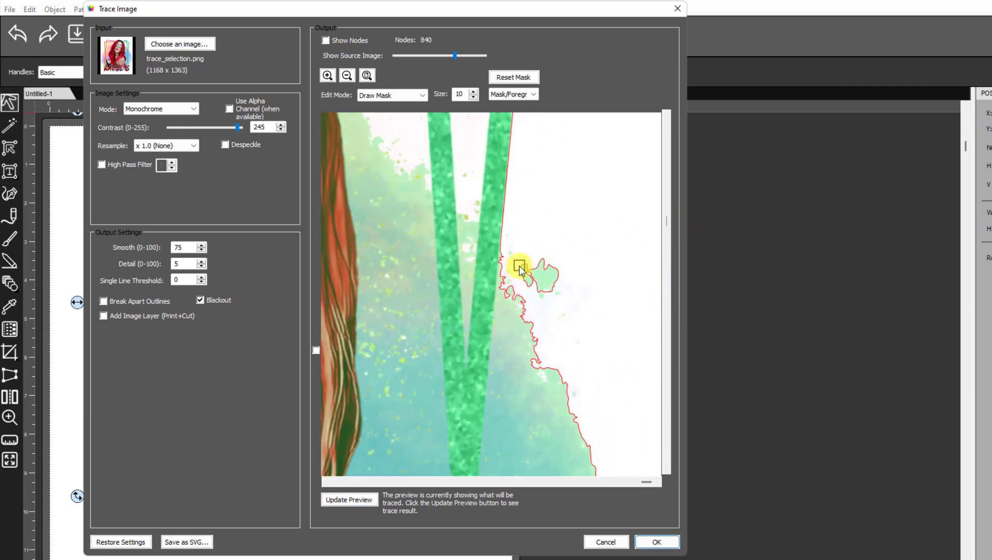
{"action": "left_click", "coordinate": [535, 95]}
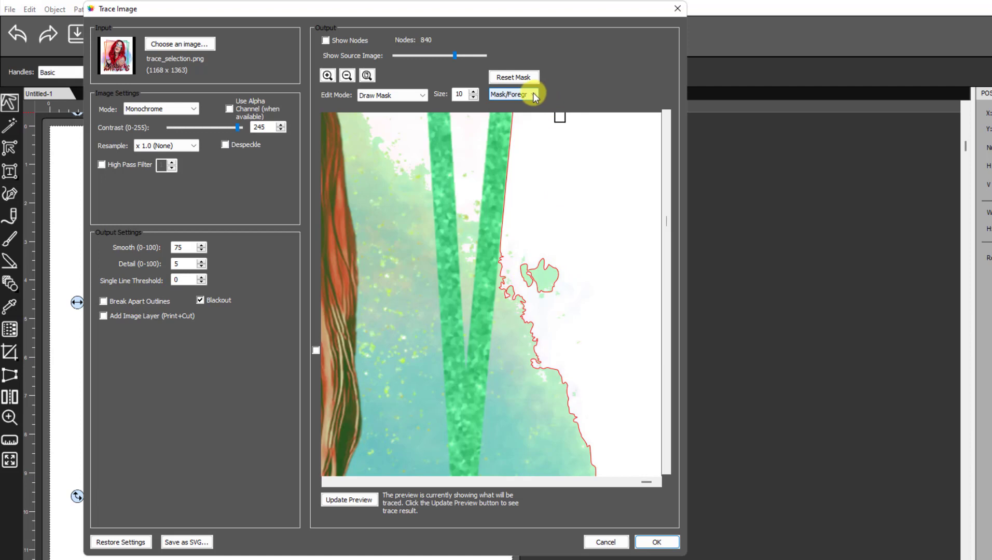
{"action": "left_click", "coordinate": [533, 93]}
{"action": "left_click", "coordinate": [519, 115]}
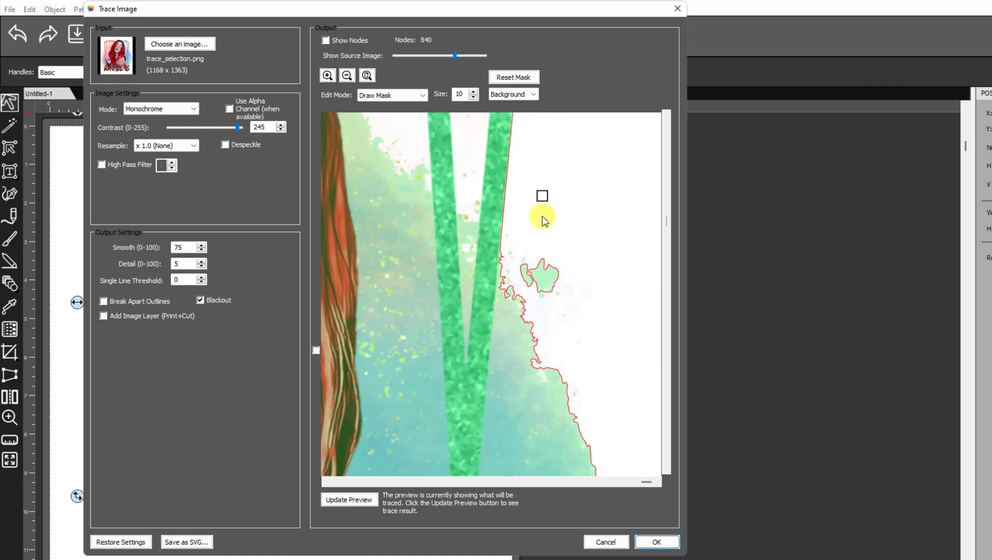
{"action": "mouse_move", "coordinate": [554, 283]}
{"action": "left_mouse_down"}
{"action": "mouse_move", "coordinate": [545, 252]}
{"action": "mouse_move", "coordinate": [548, 283]}
{"action": "mouse_move", "coordinate": [547, 260]}
{"action": "mouse_move", "coordinate": [524, 275]}
{"action": "left_mouse_up"}
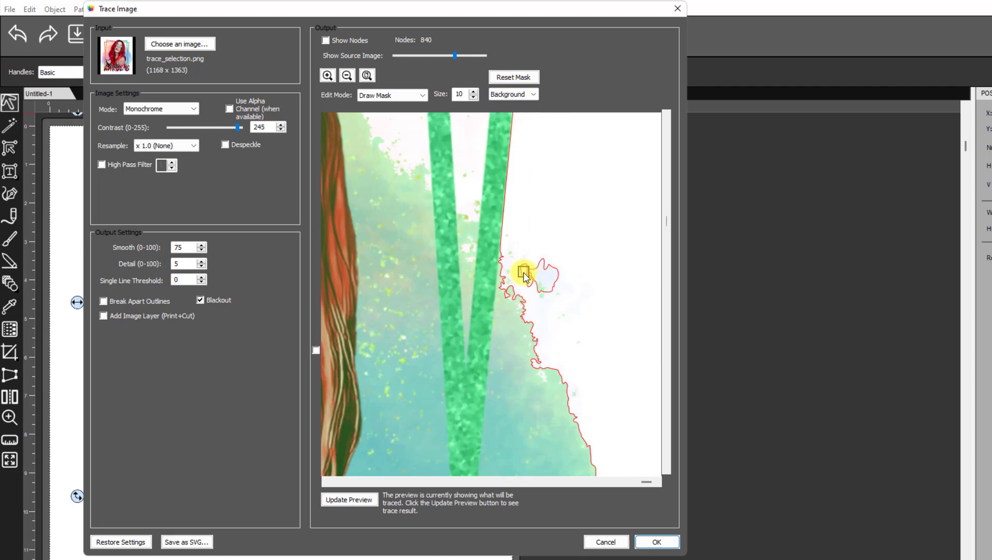
{"action": "left_click", "coordinate": [331, 498]}
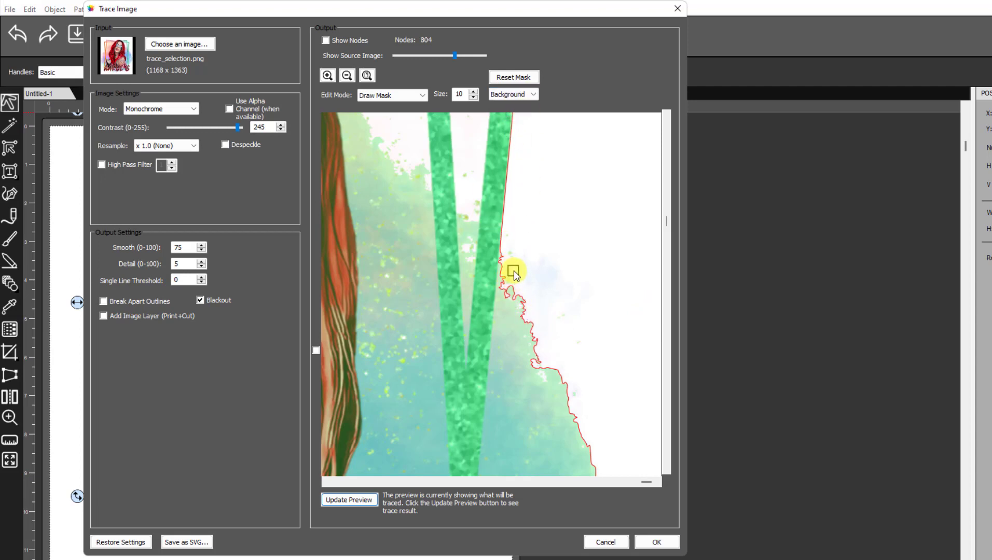
Erase the jagged contour running down from the green frame's right side with the Background brush, updating the preview.
{"action": "mouse_move", "coordinate": [514, 271]}
{"action": "left_mouse_down"}
{"action": "mouse_move", "coordinate": [534, 361]}
{"action": "mouse_move", "coordinate": [574, 397]}
{"action": "left_mouse_up"}
{"action": "left_click", "coordinate": [348, 501]}
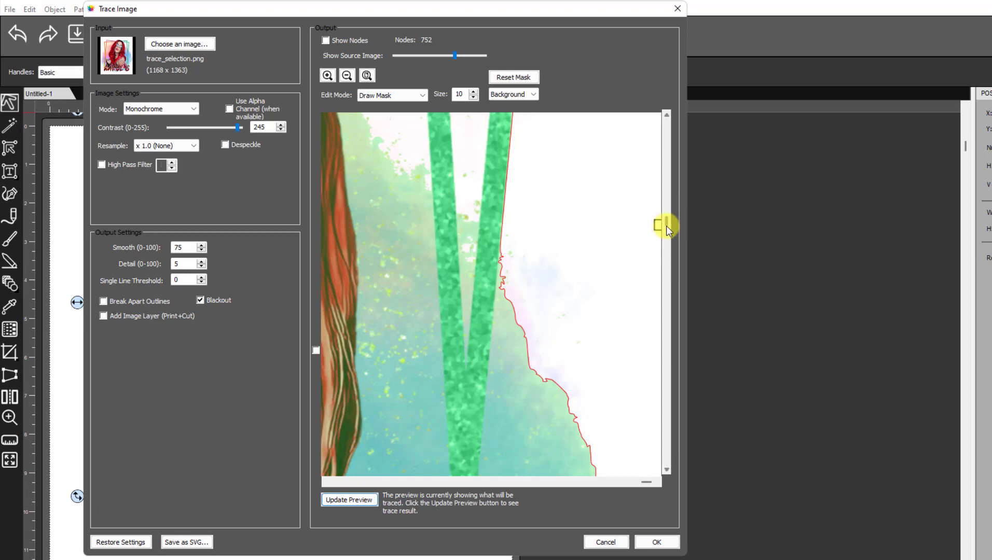
{"action": "mouse_move", "coordinate": [507, 251]}
{"action": "left_mouse_down"}
{"action": "mouse_move", "coordinate": [506, 285]}
{"action": "mouse_move", "coordinate": [519, 311]}
{"action": "left_mouse_up"}
{"action": "left_click", "coordinate": [377, 501]}
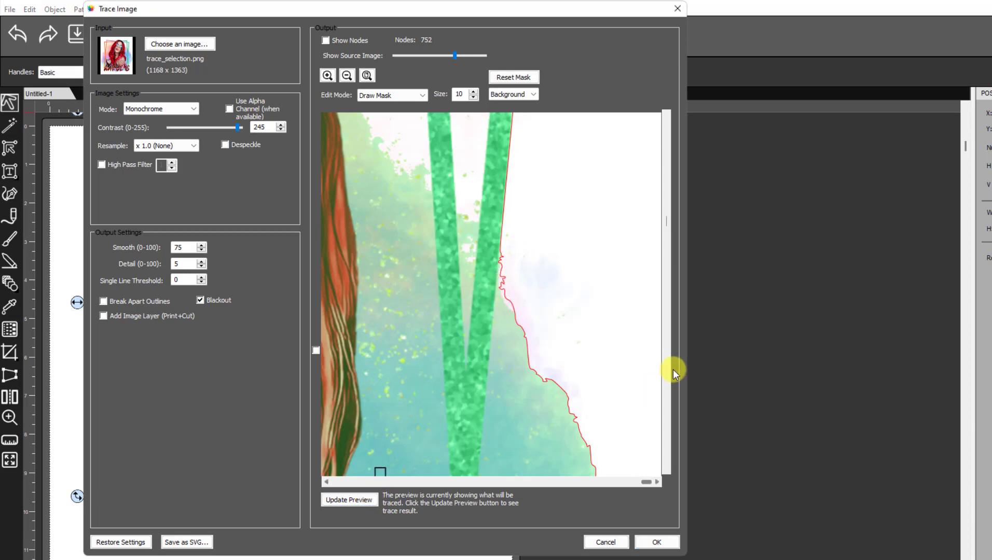
Erase the small spikes in the contour above the right side of the hair with the Background brush, updating the preview.
{"action": "left_click_drag", "start_coordinate": [668, 221], "coordinate": [676, 142]}
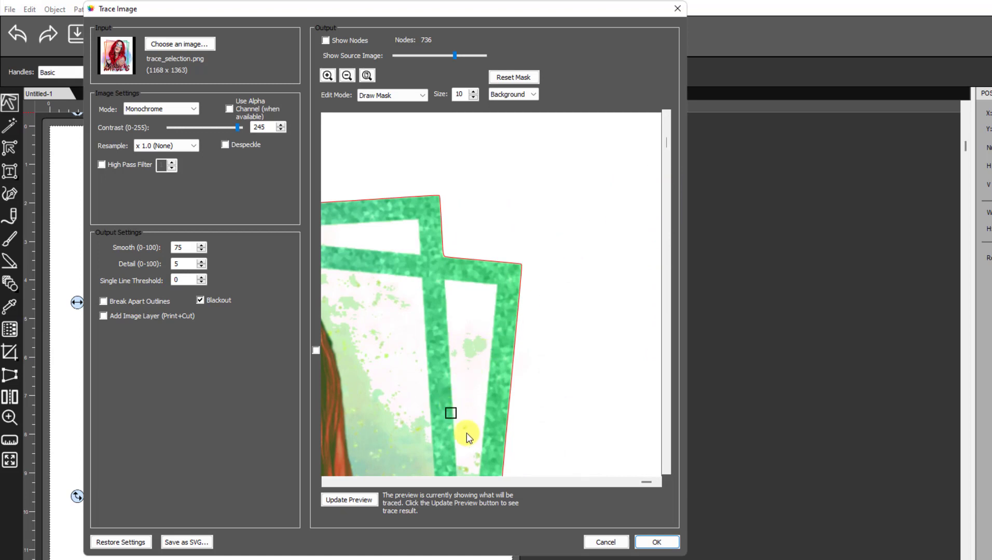
{"action": "left_click_drag", "start_coordinate": [646, 481], "coordinate": [513, 469]}
{"action": "left_click_drag", "start_coordinate": [573, 183], "coordinate": [596, 192]}
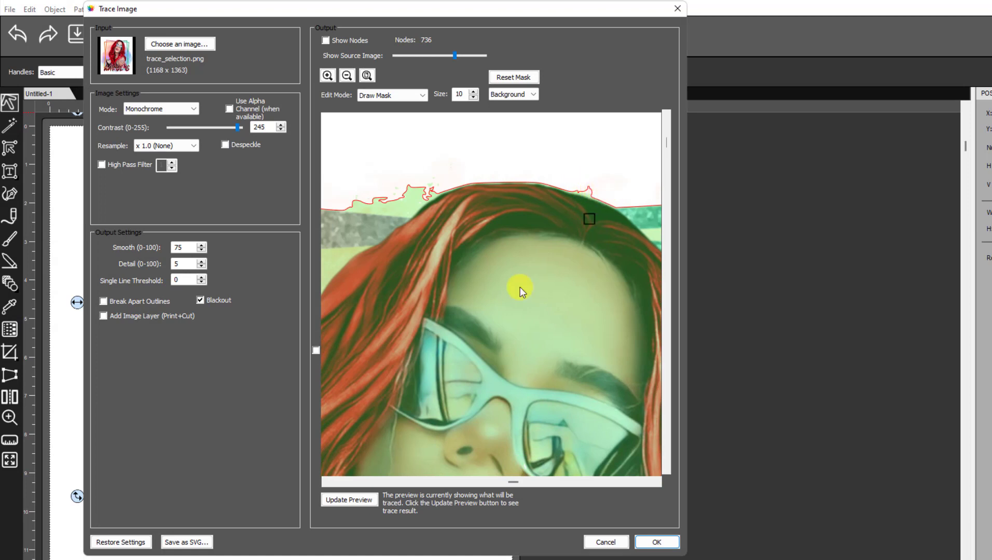
{"action": "left_click", "coordinate": [370, 502]}
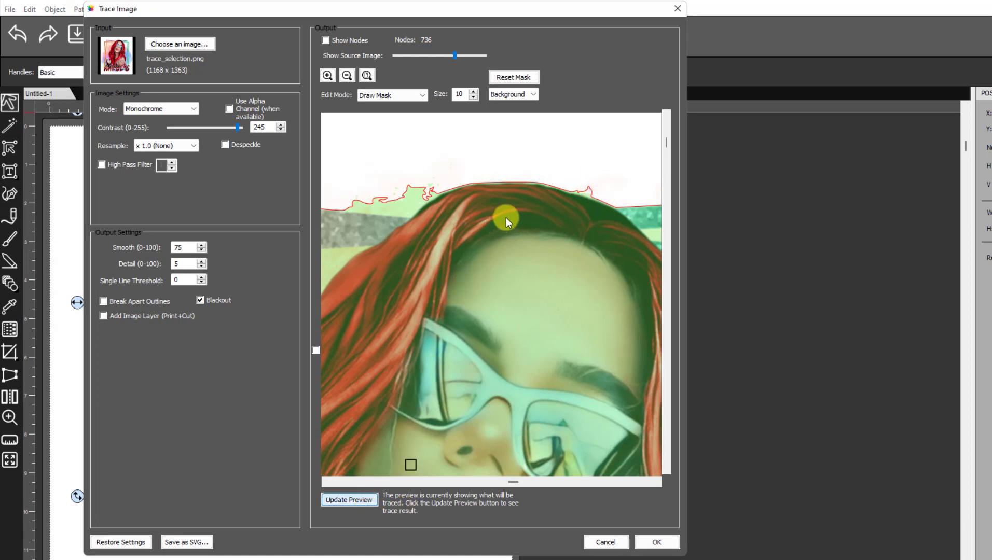
{"action": "left_click_drag", "start_coordinate": [565, 182], "coordinate": [569, 185]}
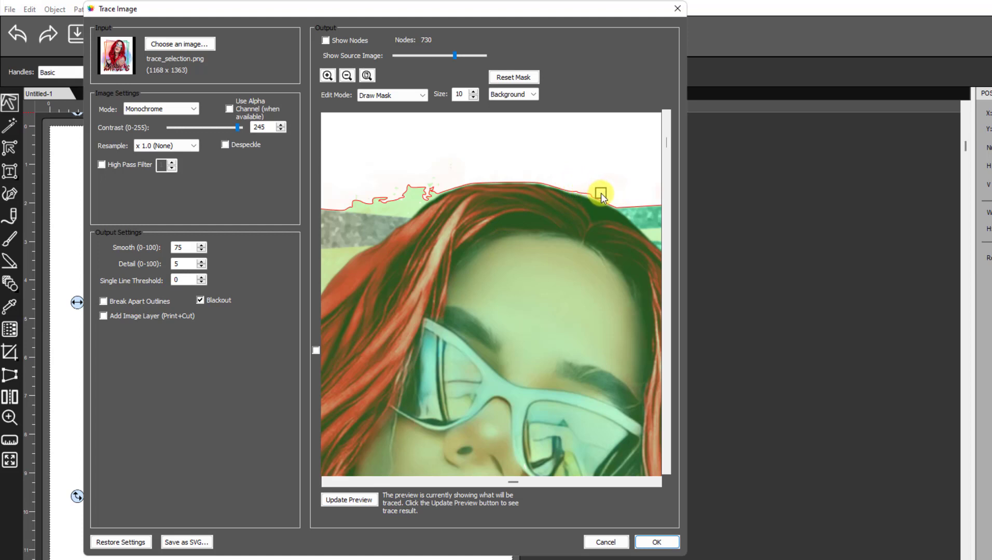
{"action": "left_click", "coordinate": [350, 503]}
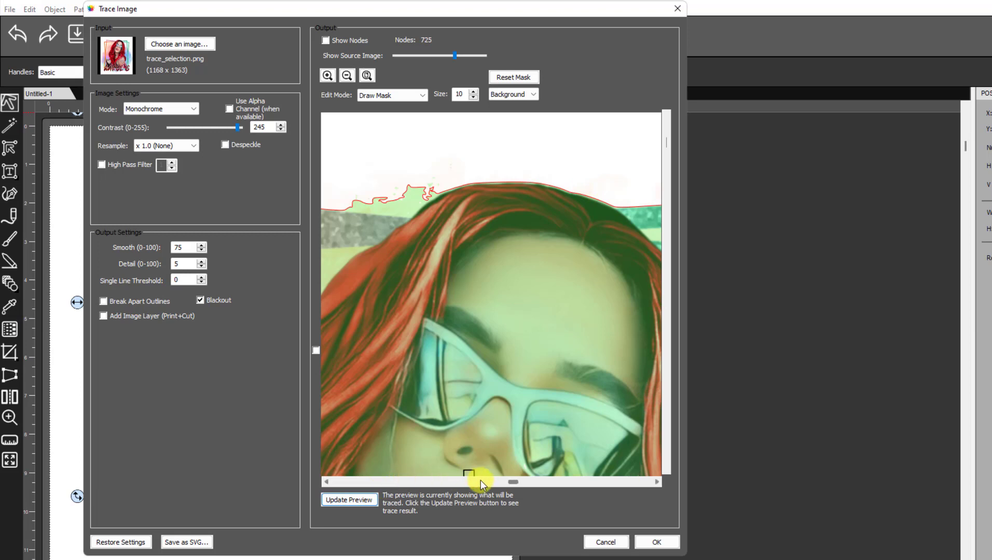
Fit the whole artwork in the preview, turn off Blackout, and update the preview.
{"action": "mouse_move", "coordinate": [521, 483]}
{"action": "left_mouse_down"}
{"action": "mouse_move", "coordinate": [451, 482]}
{"action": "mouse_move", "coordinate": [469, 481]}
{"action": "left_mouse_up"}
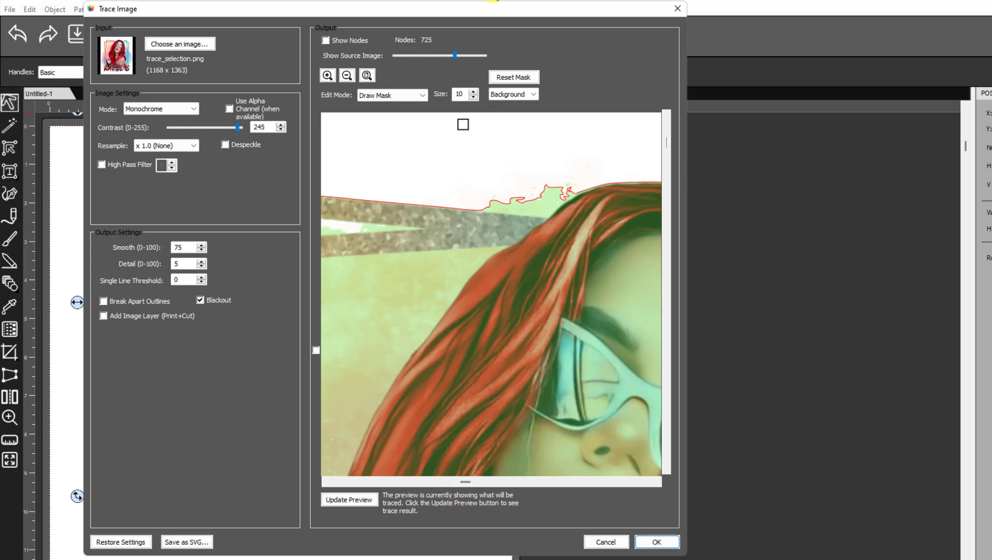
{"action": "left_click", "coordinate": [363, 76]}
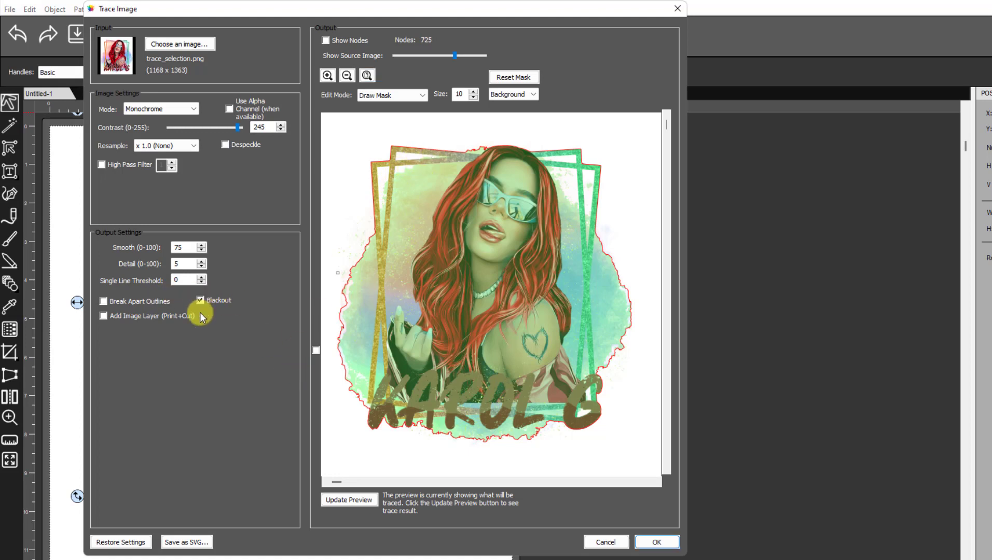
{"action": "left_click", "coordinate": [330, 497]}
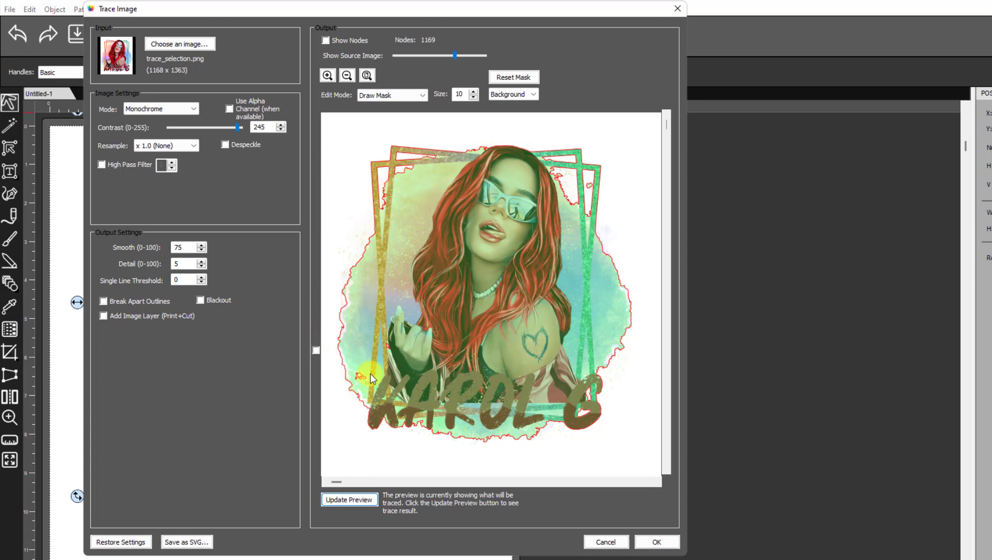
Switch the mask brush to Mask/Foreground, fill the small hole above the lettering's left end, and update the preview.
{"action": "left_click", "coordinate": [533, 96]}
{"action": "left_click", "coordinate": [511, 106]}
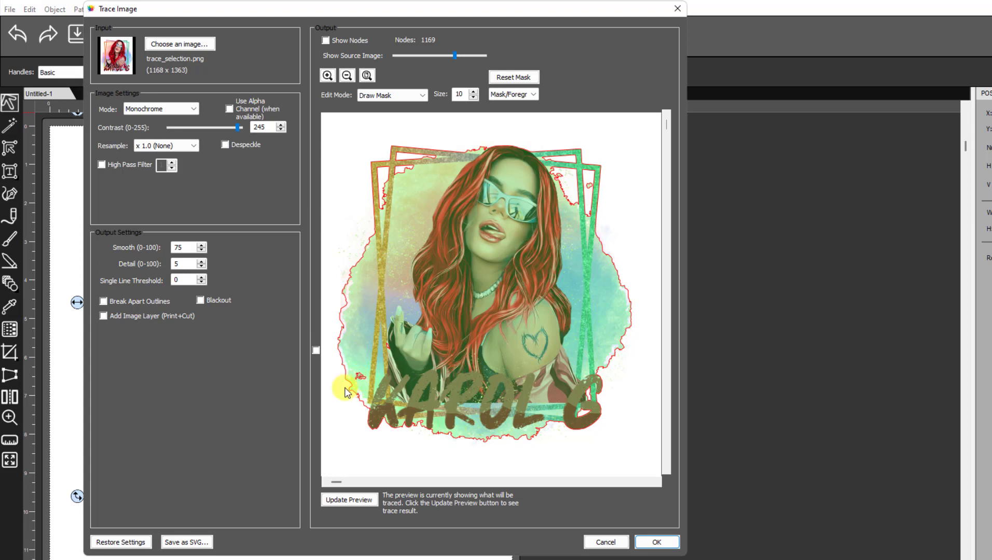
{"action": "left_click", "coordinate": [358, 501]}
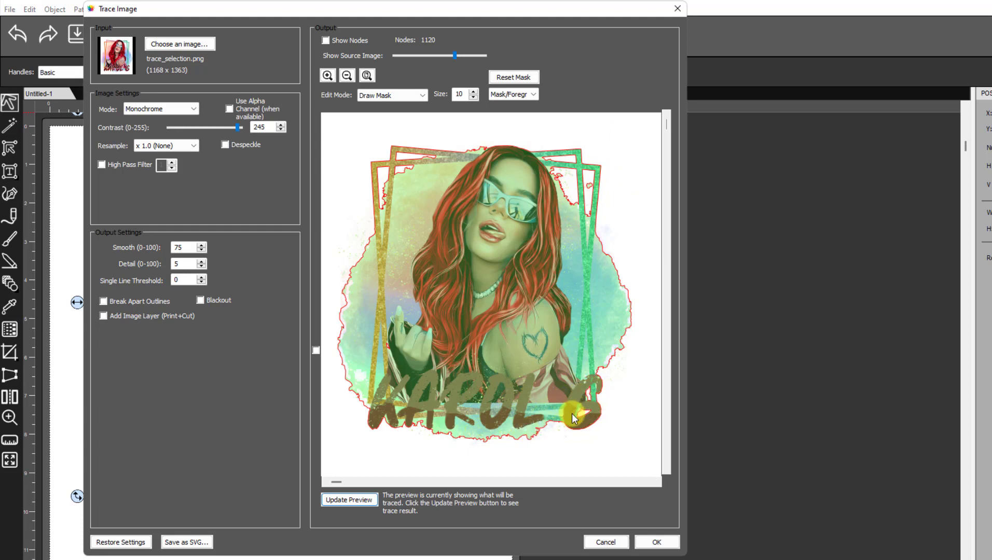
{"action": "left_click_drag", "start_coordinate": [572, 418], "coordinate": [582, 414]}
{"action": "left_click_drag", "start_coordinate": [590, 408], "coordinate": [582, 411]}
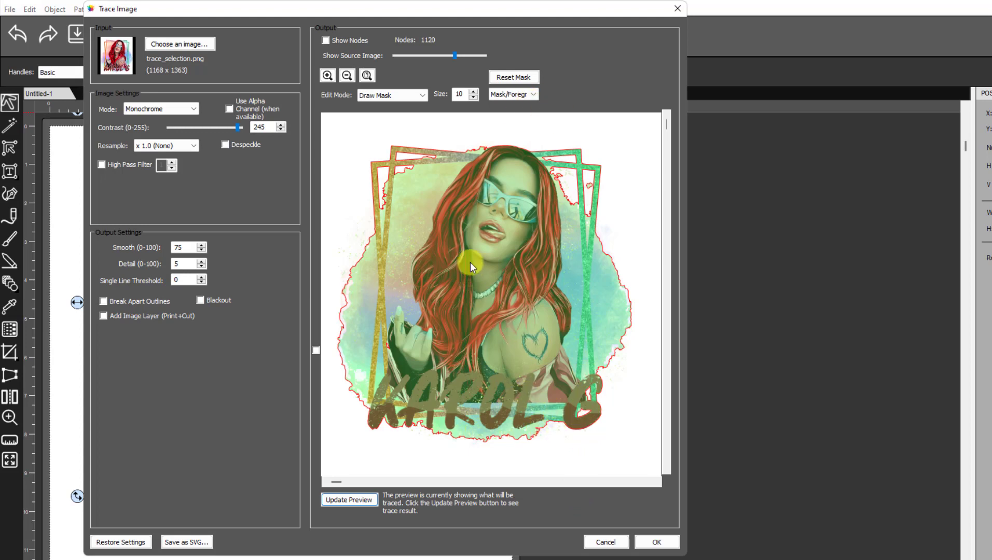
{"action": "left_click_drag", "start_coordinate": [557, 171], "coordinate": [571, 193]}
{"action": "left_click", "coordinate": [334, 482]}
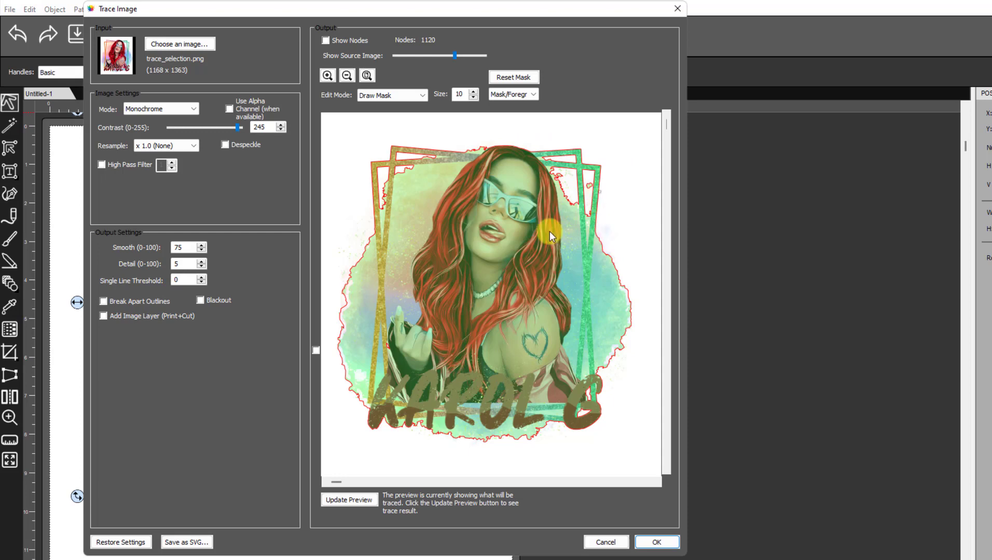
Try to clean up the small island inside the green frame's narrow outer opening with the Mask/Foreground brush, updating the preview.
{"action": "left_click", "coordinate": [328, 76]}
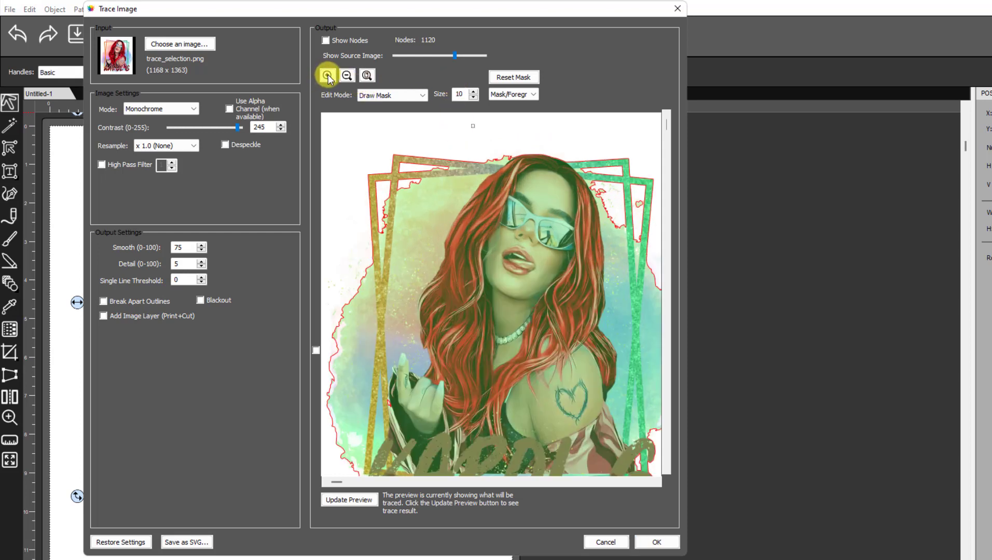
{"action": "left_click", "coordinate": [330, 77]}
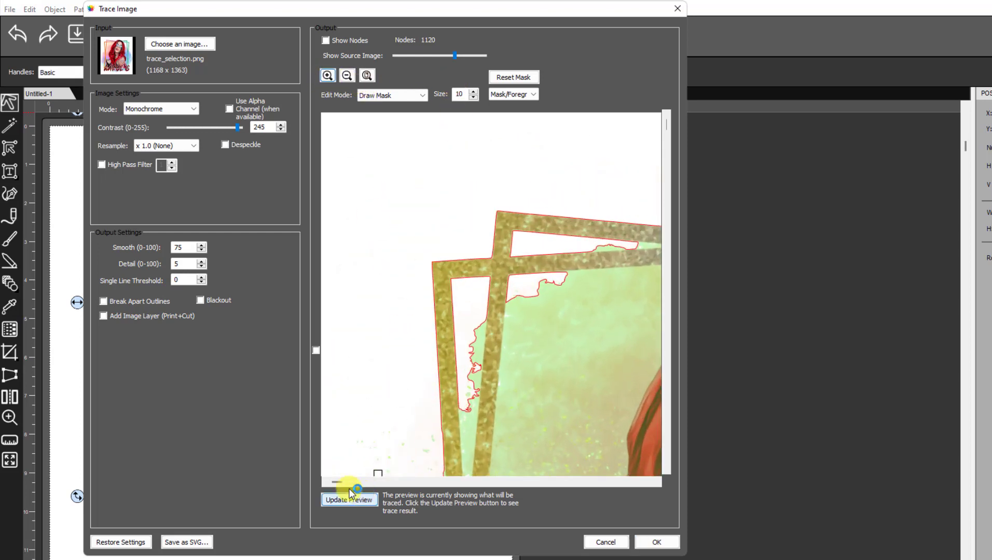
{"action": "left_click_drag", "start_coordinate": [336, 482], "coordinate": [628, 521]}
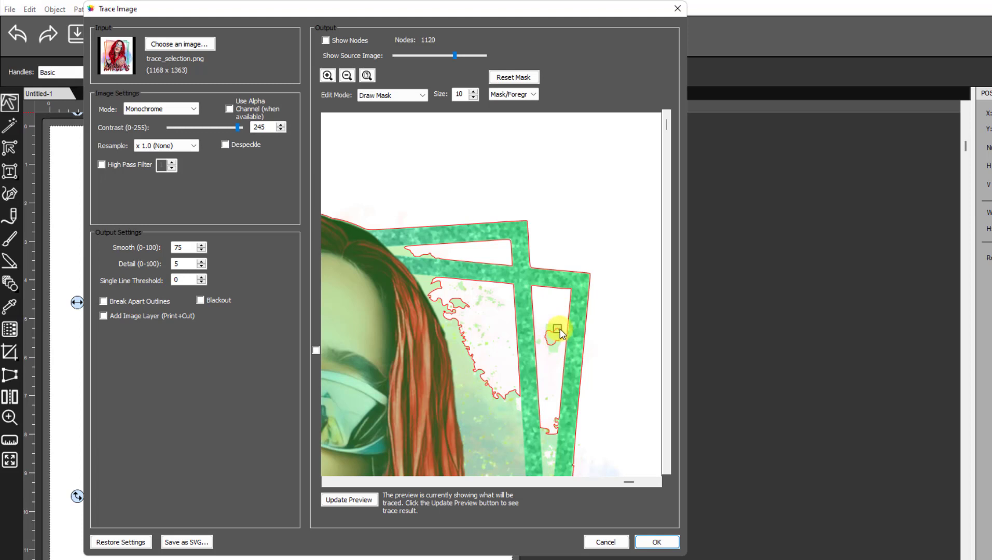
{"action": "left_click", "coordinate": [351, 501]}
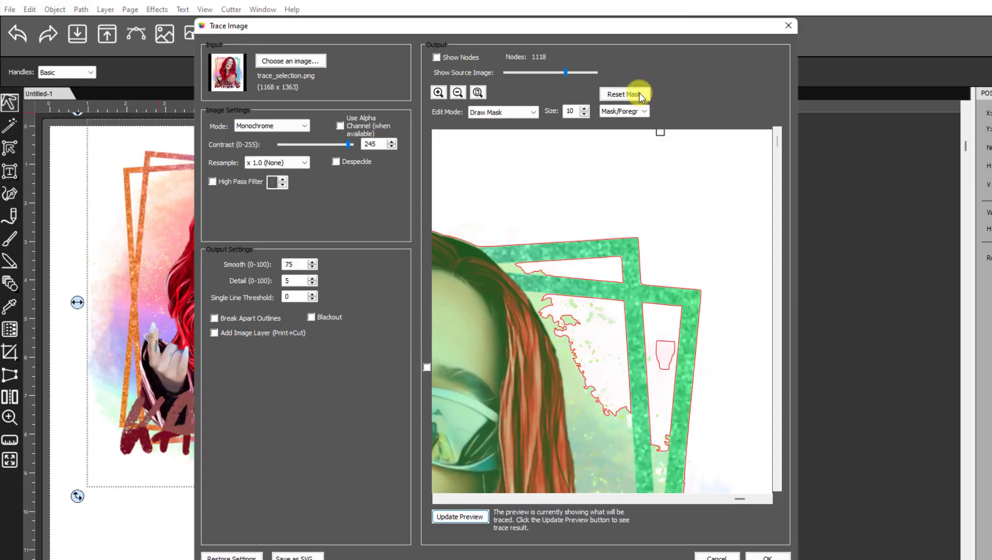
Erase the stray islands inside the green frame's narrow opening and beside the hair with the Background brush, updating the preview.
{"action": "left_click", "coordinate": [644, 111]}
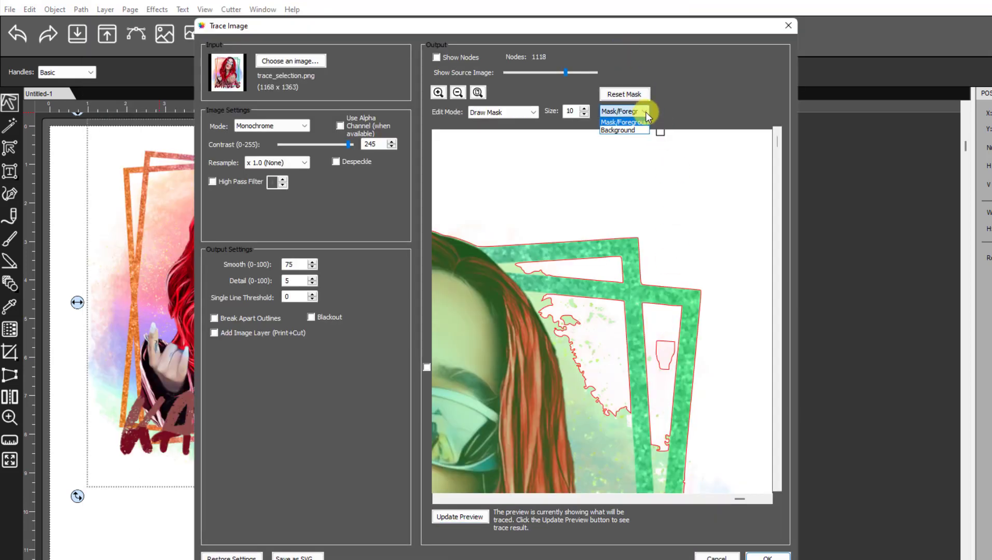
{"action": "left_click", "coordinate": [623, 130]}
{"action": "mouse_move", "coordinate": [661, 336]}
{"action": "left_mouse_down"}
{"action": "mouse_move", "coordinate": [663, 376]}
{"action": "mouse_move", "coordinate": [669, 357]}
{"action": "left_mouse_up"}
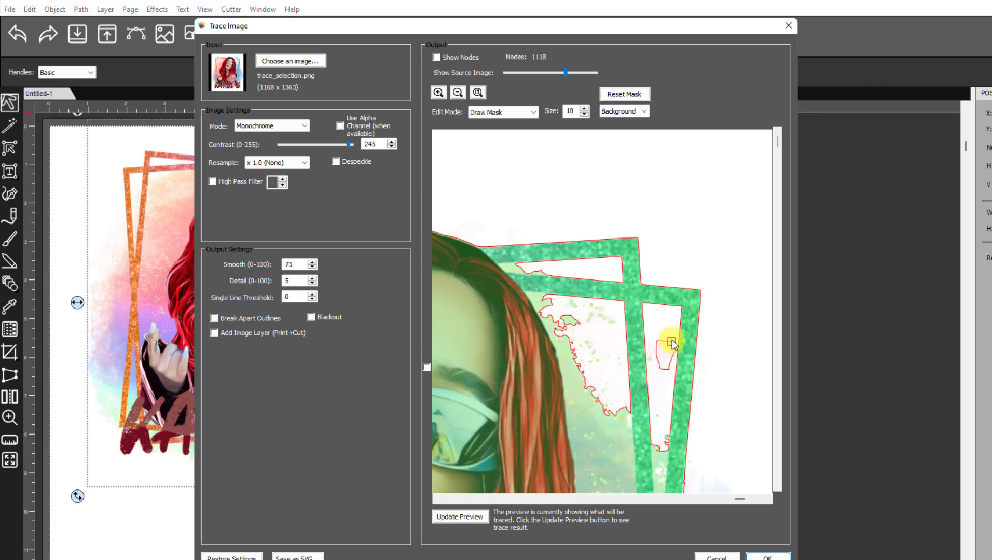
{"action": "left_click_drag", "start_coordinate": [672, 340], "coordinate": [663, 366]}
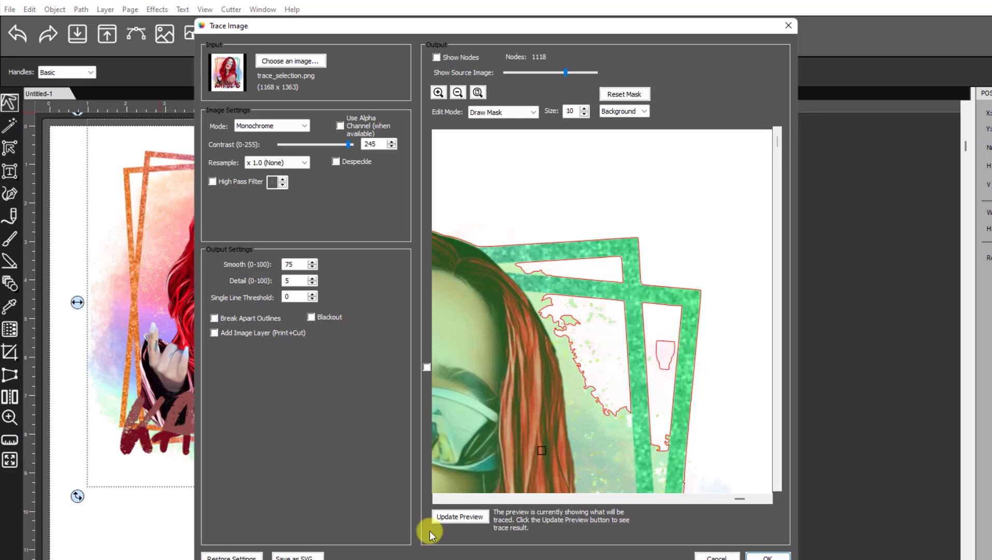
{"action": "left_click", "coordinate": [461, 518]}
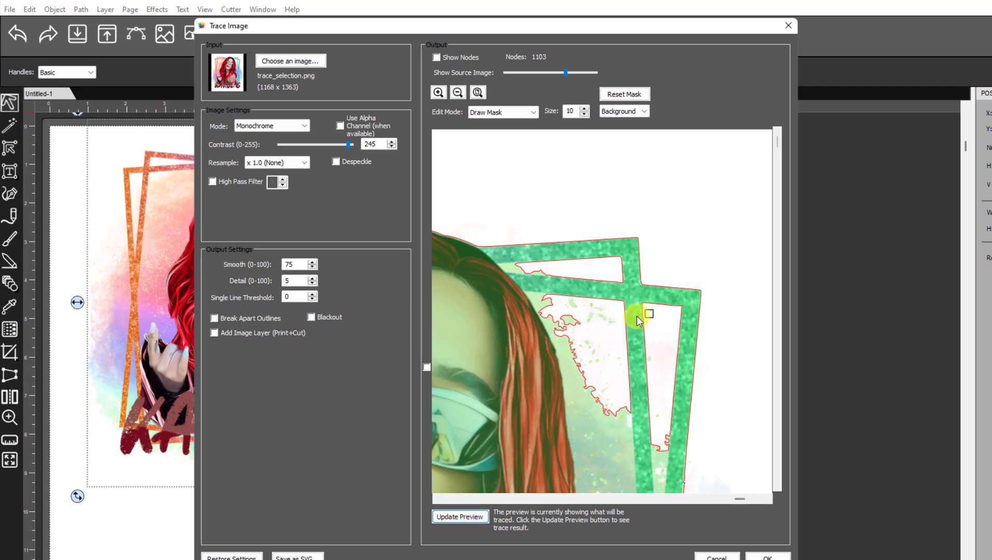
{"action": "mouse_move", "coordinate": [584, 323]}
{"action": "left_mouse_down"}
{"action": "mouse_move", "coordinate": [565, 319]}
{"action": "mouse_move", "coordinate": [577, 325]}
{"action": "left_mouse_up"}
{"action": "left_click", "coordinate": [467, 518]}
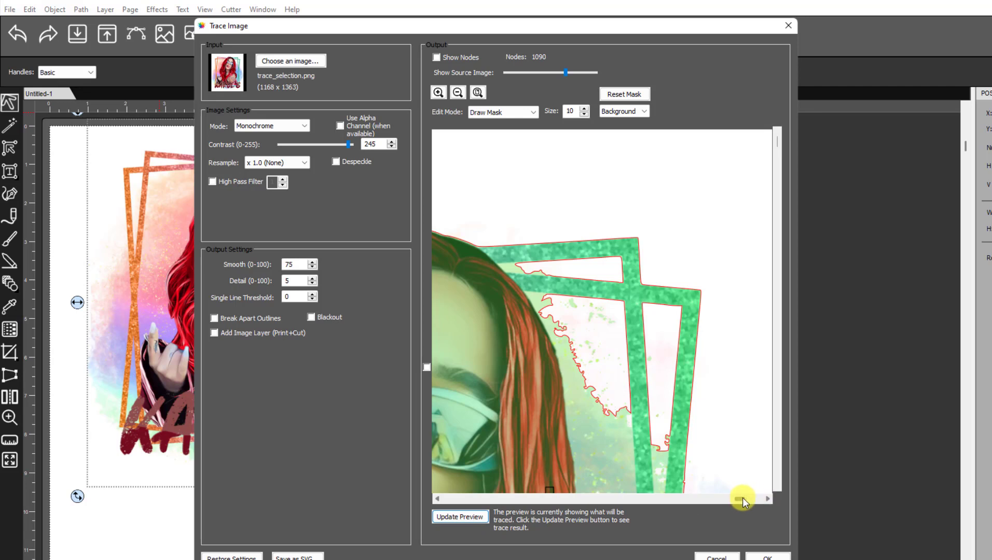
Switch the mask brush to Mask/Foreground at the orange frame's upper corner, update the preview and accept the trace.
{"action": "left_click_drag", "start_coordinate": [742, 498], "coordinate": [455, 489]}
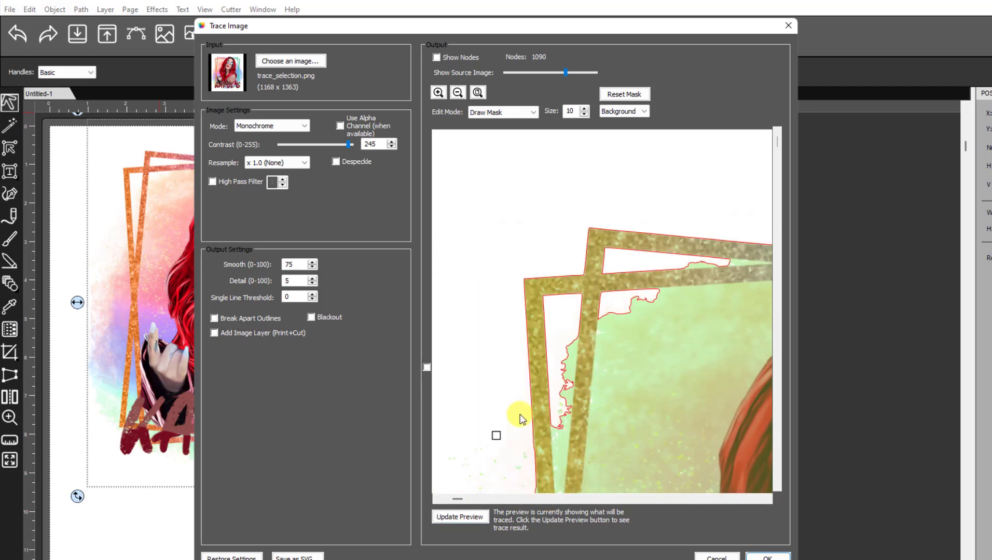
{"action": "left_click", "coordinate": [532, 113]}
{"action": "left_click", "coordinate": [528, 140]}
{"action": "left_click", "coordinate": [643, 112]}
{"action": "left_click", "coordinate": [626, 123]}
{"action": "left_click", "coordinate": [461, 516]}
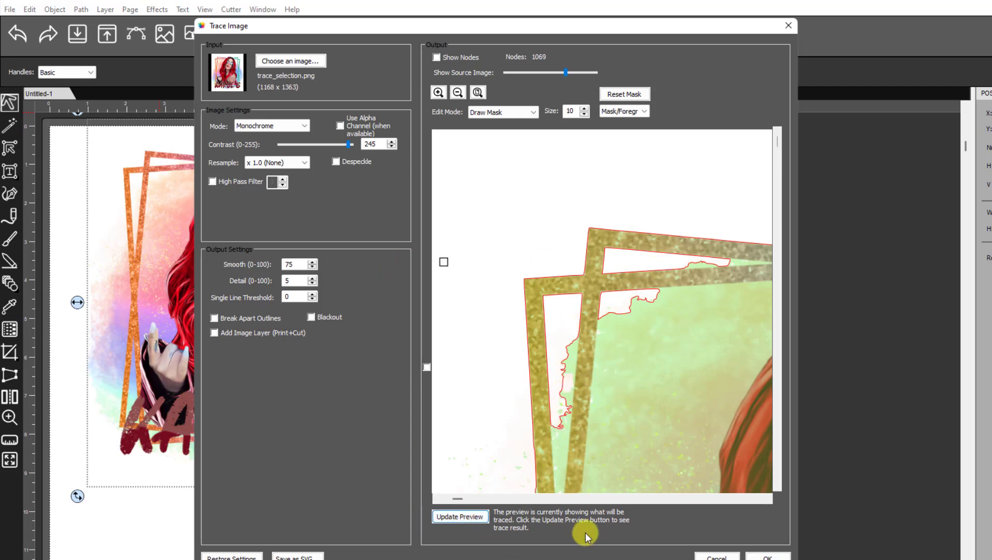
{"action": "left_click", "coordinate": [767, 558]}
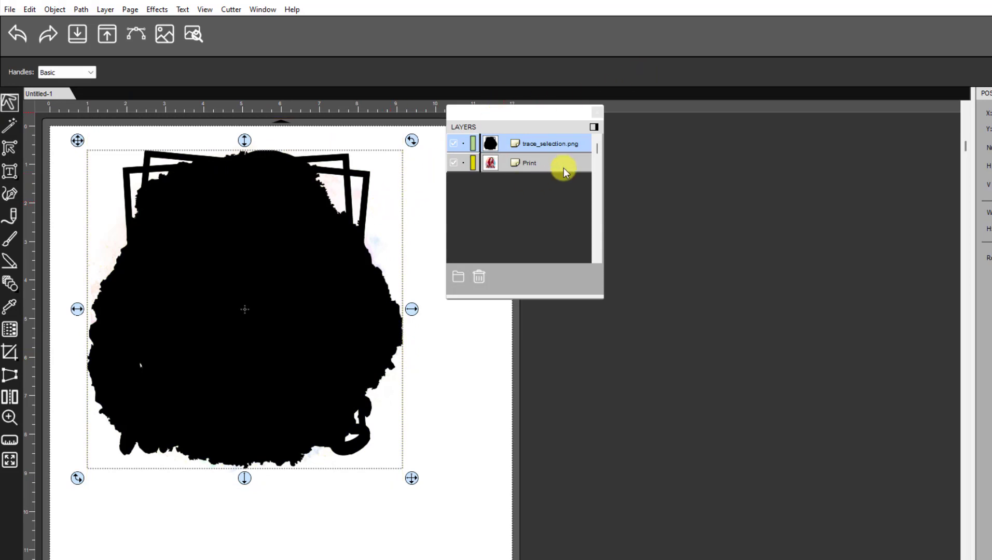
Set the traced contour's fill to None, keeping its color stroke.
{"action": "left_click", "coordinate": [529, 151]}
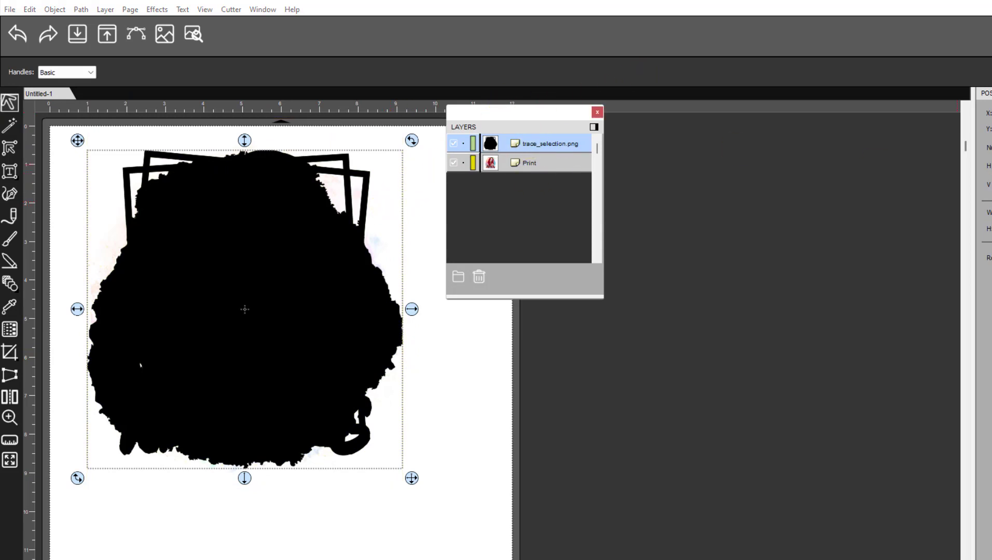
{"action": "left_click", "coordinate": [990, 203]}
{"action": "left_click_drag", "start_coordinate": [457, 353], "coordinate": [496, 306]}
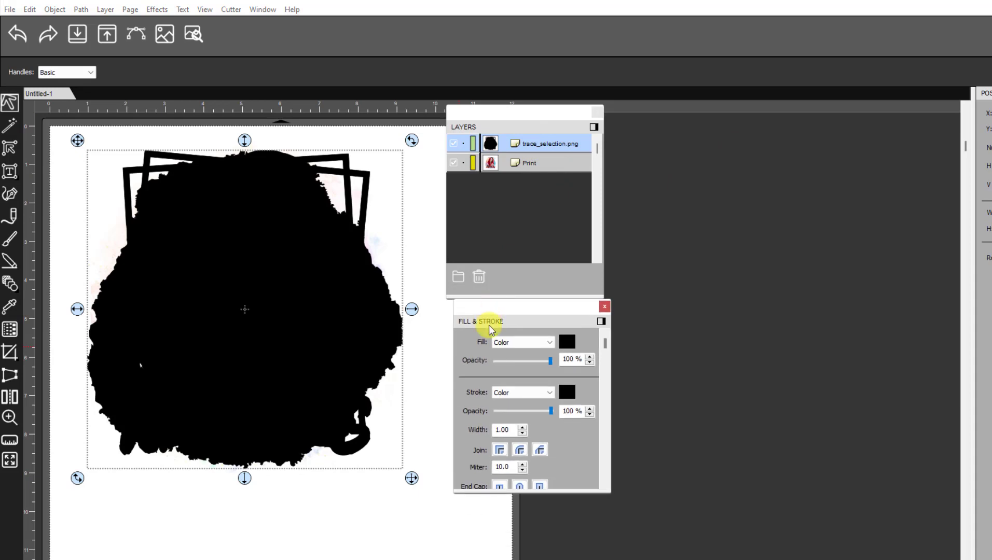
{"action": "left_click", "coordinate": [548, 343]}
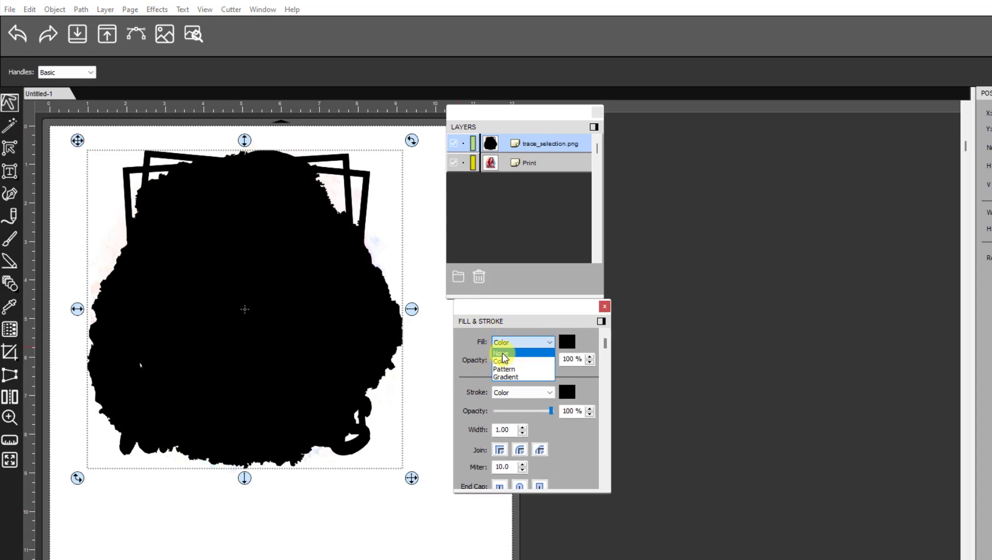
{"action": "left_click", "coordinate": [501, 354]}
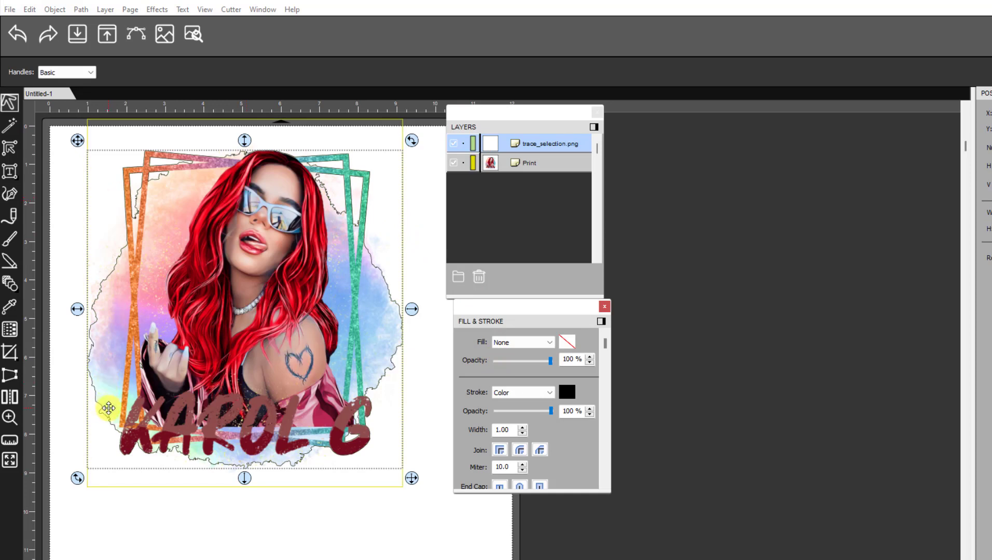
Set the traced contour's cut line type to (Print+Cut) Cut Only.
{"action": "left_click_drag", "start_coordinate": [523, 118], "coordinate": [534, 116]}
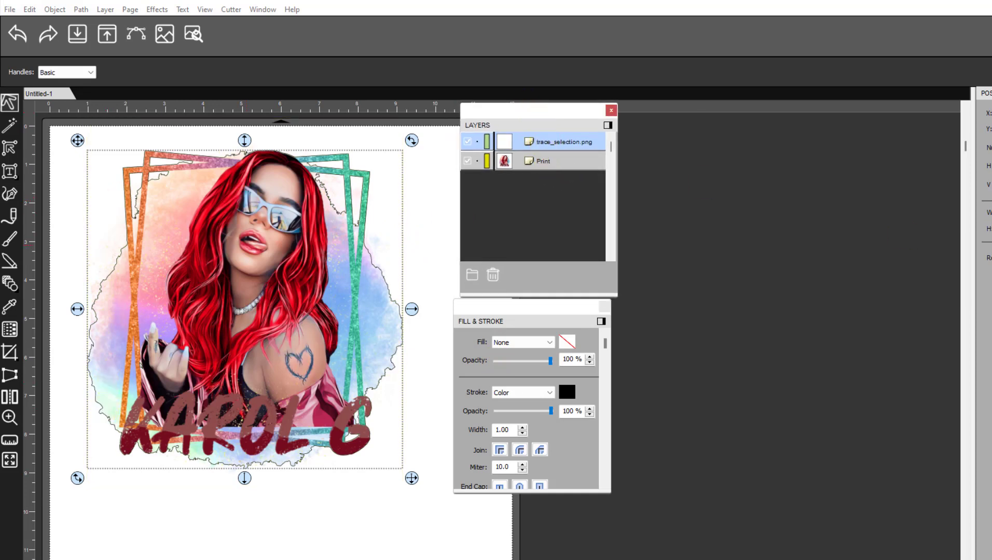
{"action": "left_click", "coordinate": [991, 150]}
{"action": "left_click_drag", "start_coordinate": [985, 94], "coordinate": [443, 255]}
{"action": "left_click", "coordinate": [538, 216]}
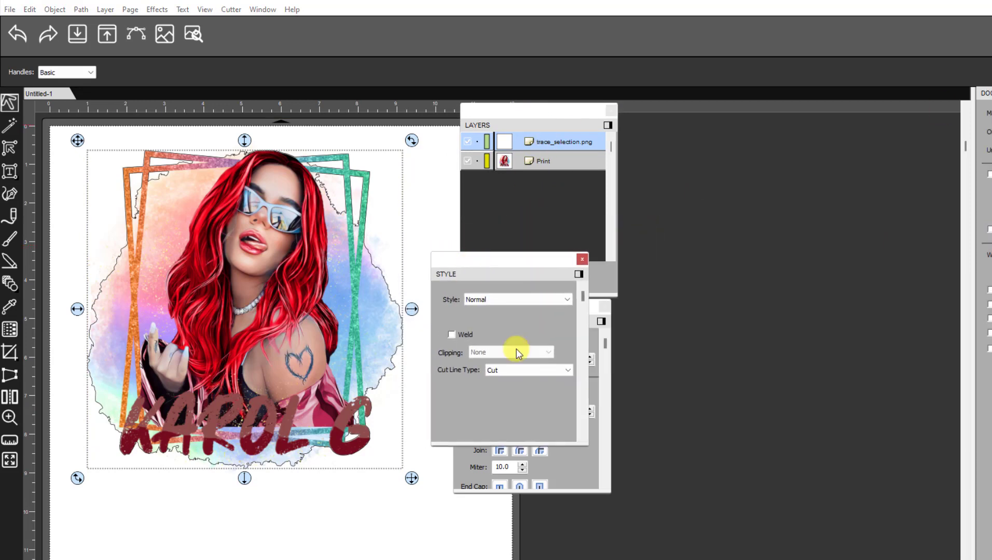
{"action": "left_click", "coordinate": [567, 370]}
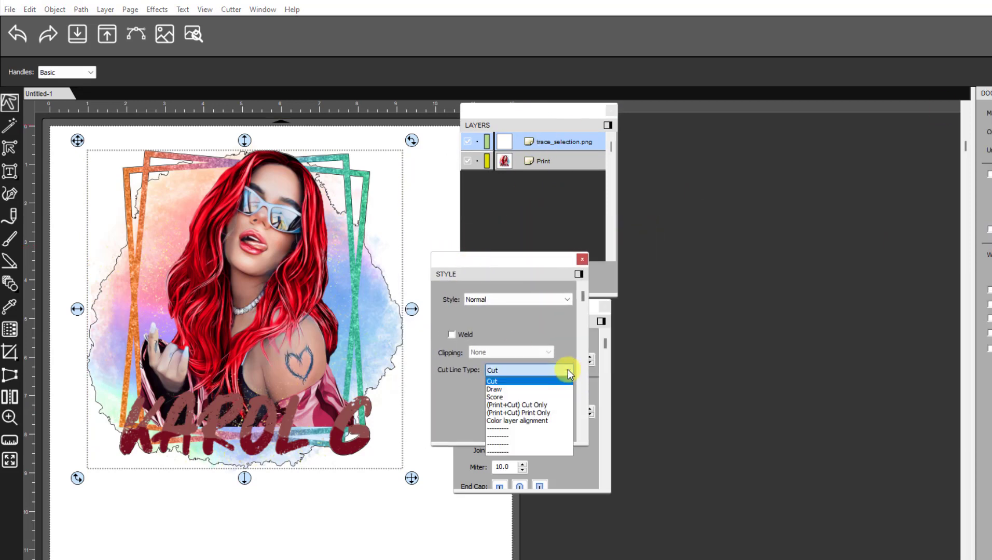
{"action": "left_click", "coordinate": [541, 406]}
{"action": "left_click_drag", "start_coordinate": [517, 266], "coordinate": [623, 291]}
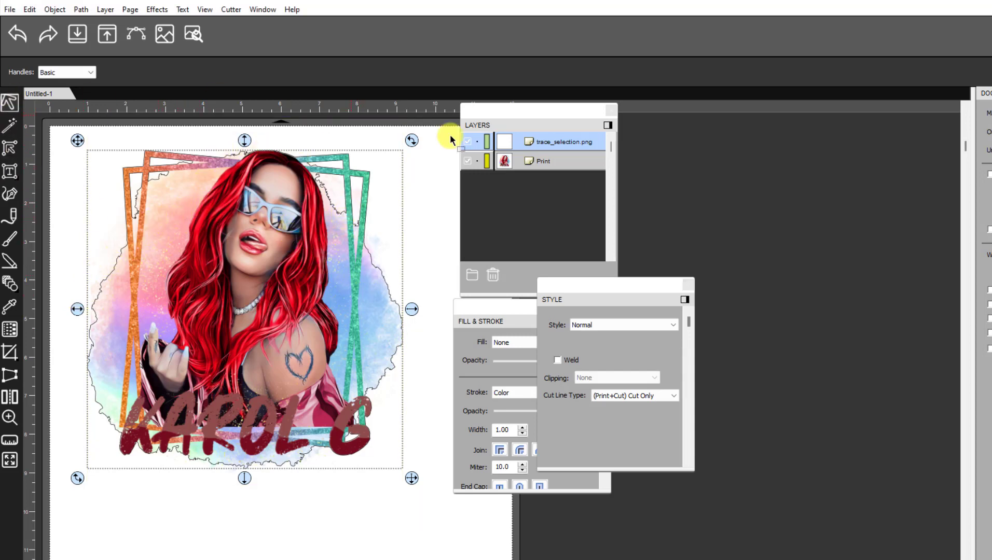
Hide the Print layer and break the traced contour apart into separate paths.
{"action": "left_click", "coordinate": [469, 161]}
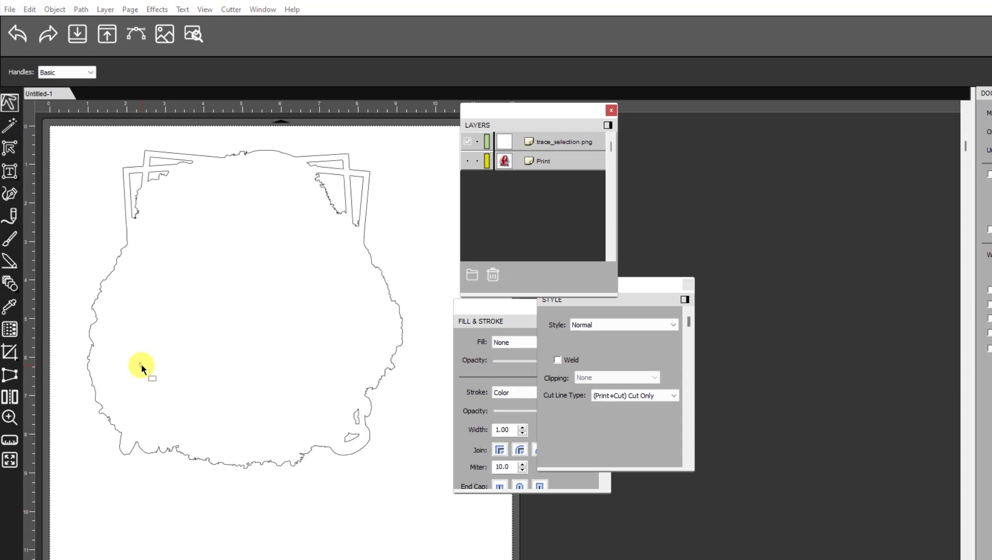
{"action": "left_click", "coordinate": [184, 154]}
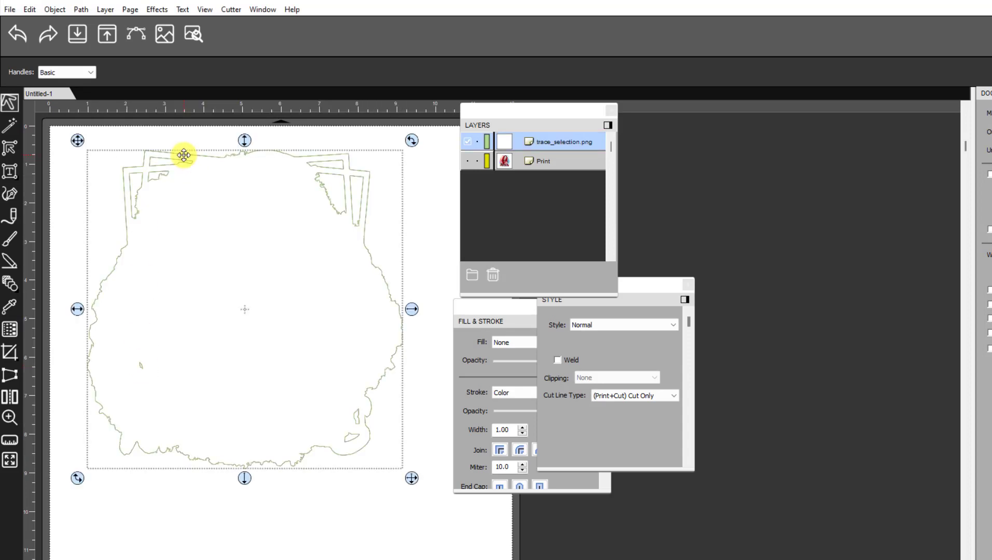
{"action": "left_click", "coordinate": [52, 9]}
{"action": "left_click", "coordinate": [81, 117]}
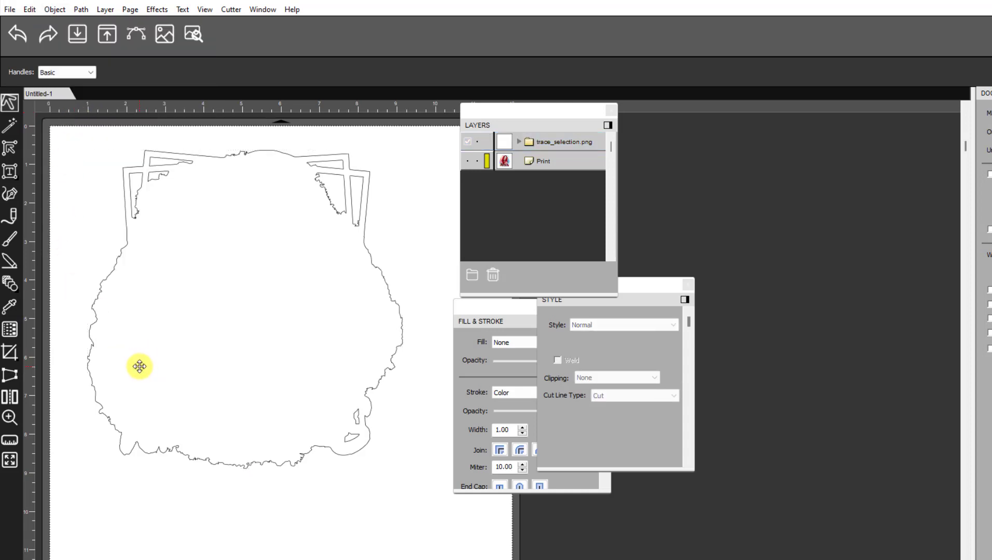
Delete the tiny hole near the hand and the small inner openings around the letter G.
{"action": "left_click", "coordinate": [140, 366]}
{"action": "key", "text": "Delete"}
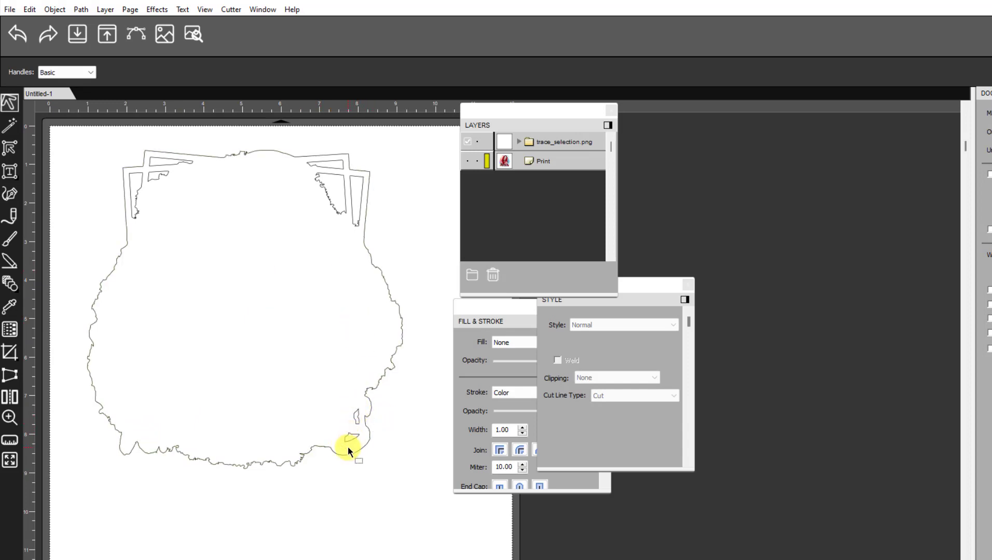
{"action": "left_click_drag", "start_coordinate": [408, 465], "coordinate": [339, 405]}
{"action": "key", "text": "Delete"}
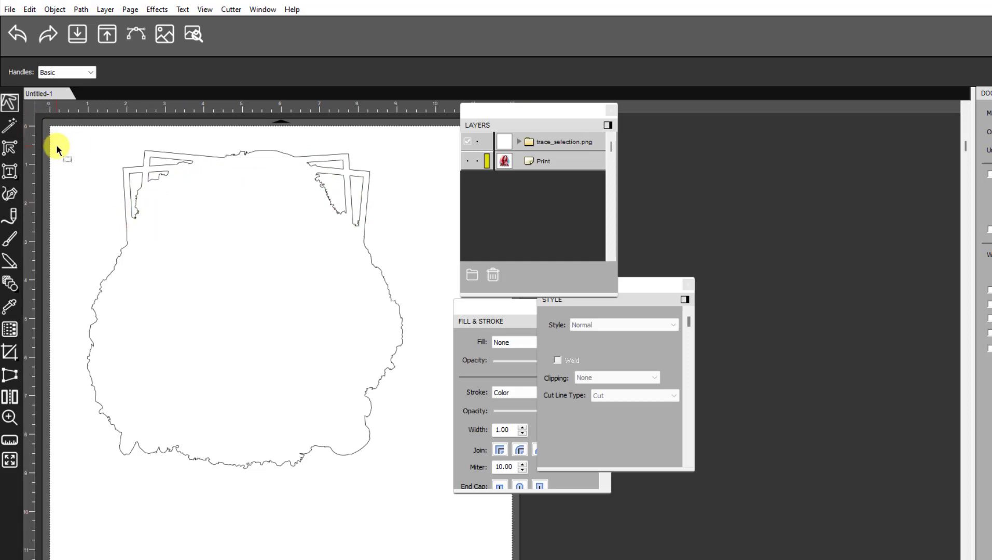
Select all remaining contour pieces and merge them into one path.
{"action": "mouse_move", "coordinate": [63, 130]}
{"action": "left_mouse_down"}
{"action": "mouse_move", "coordinate": [403, 507]}
{"action": "mouse_move", "coordinate": [444, 534]}
{"action": "left_mouse_up"}
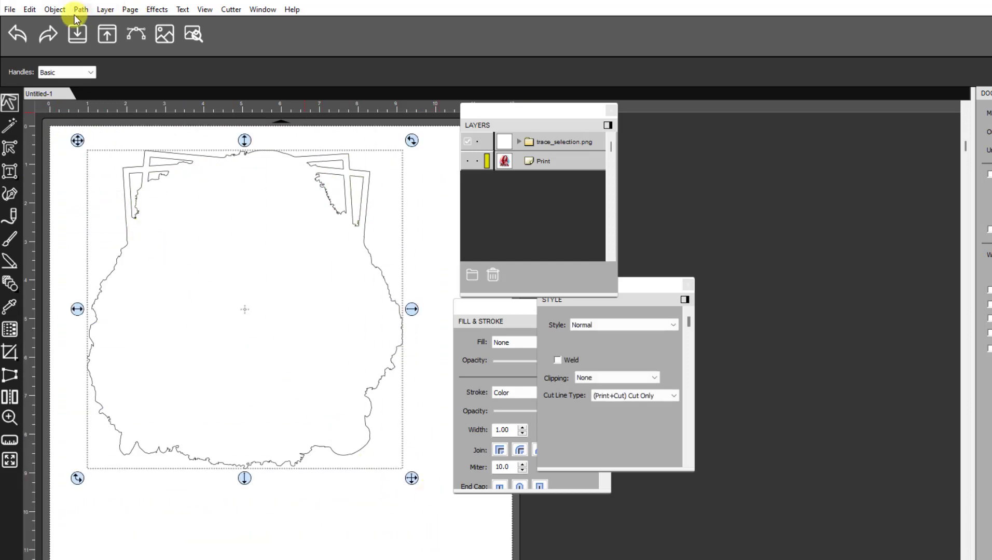
{"action": "left_click", "coordinate": [59, 16]}
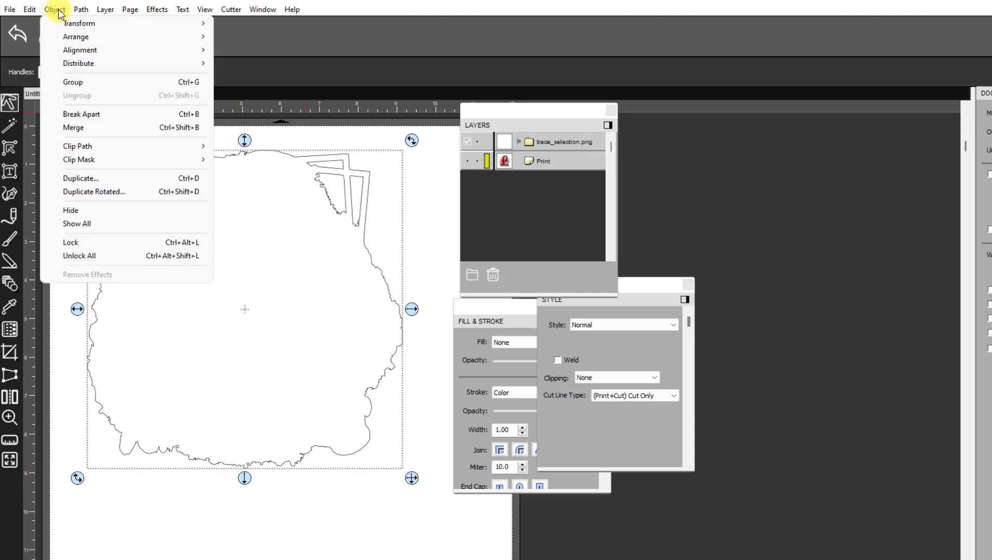
{"action": "left_click", "coordinate": [72, 125]}
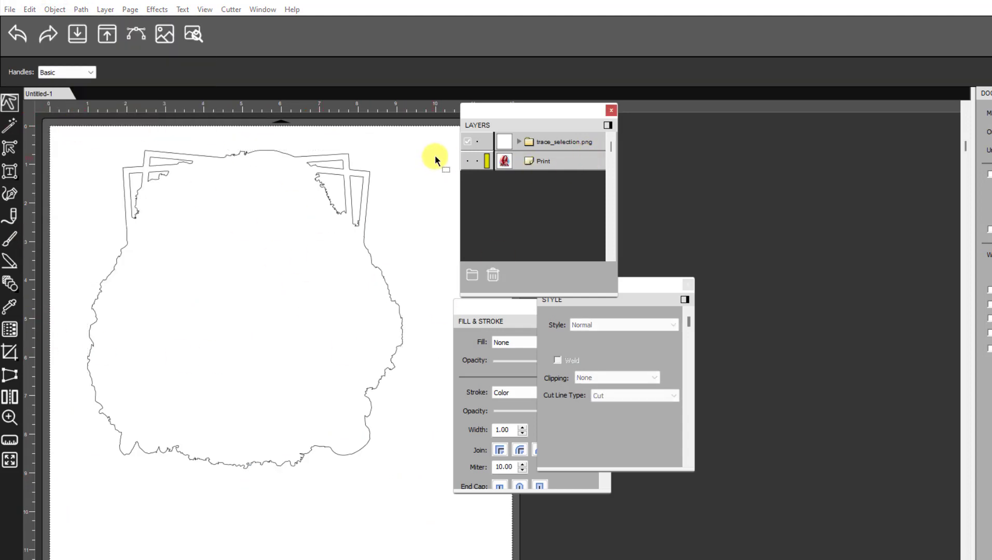
Show the Print layer again, check the cut contour over the artwork and clear the selection.
{"action": "left_click", "coordinate": [467, 161]}
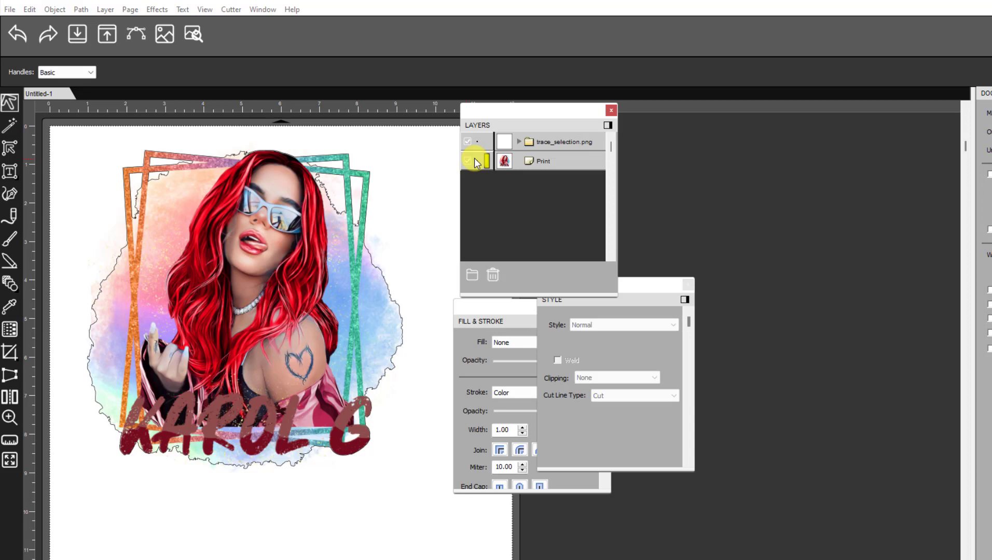
{"action": "left_click", "coordinate": [264, 467]}
{"action": "left_click", "coordinate": [332, 538]}
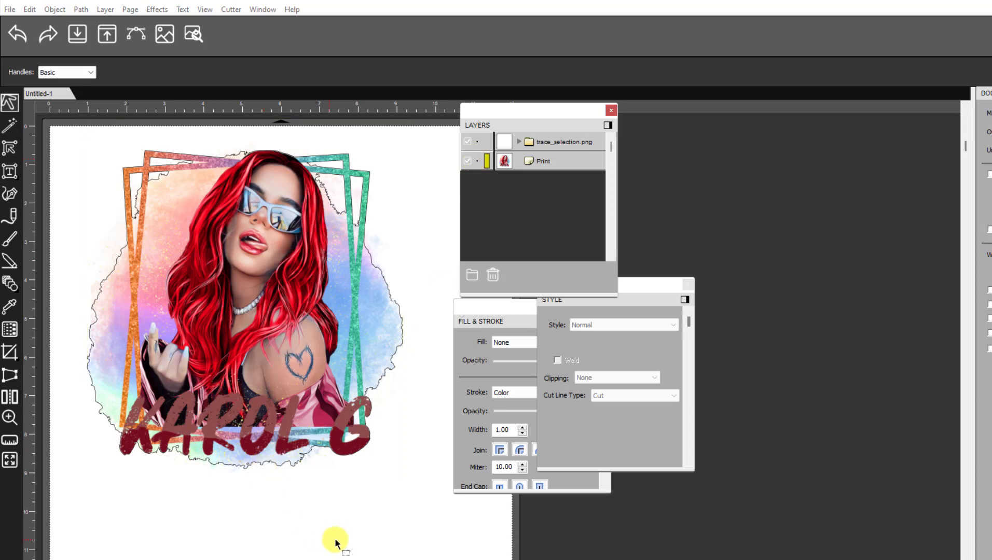